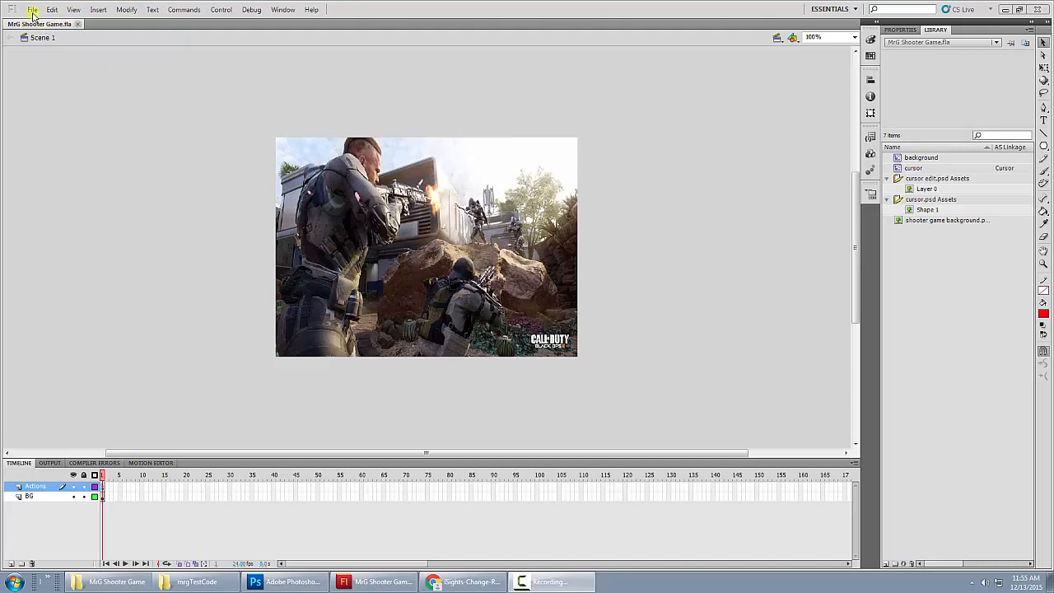
- Save a copy of the document as MrG Shooter Game 2.fla in the MrG Shooter Game folder
left_click(32, 10)
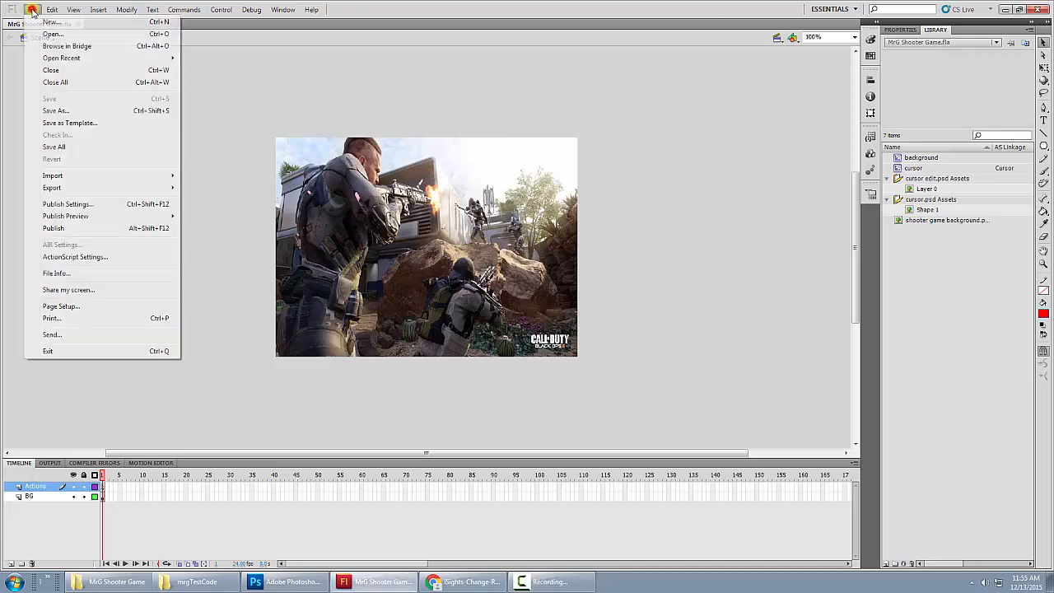
left_click(51, 110)
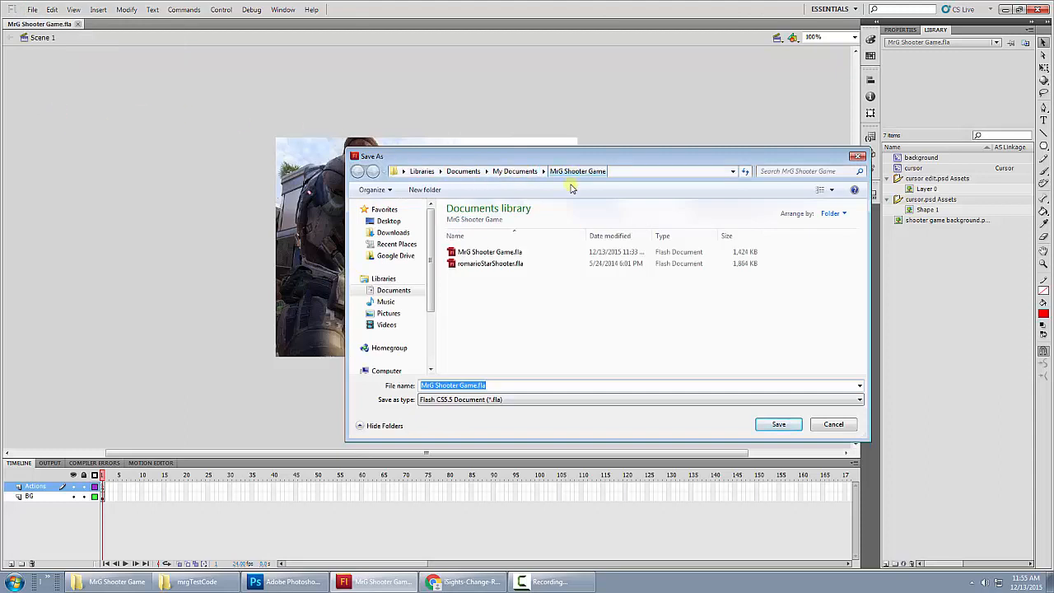
left_click(483, 386)
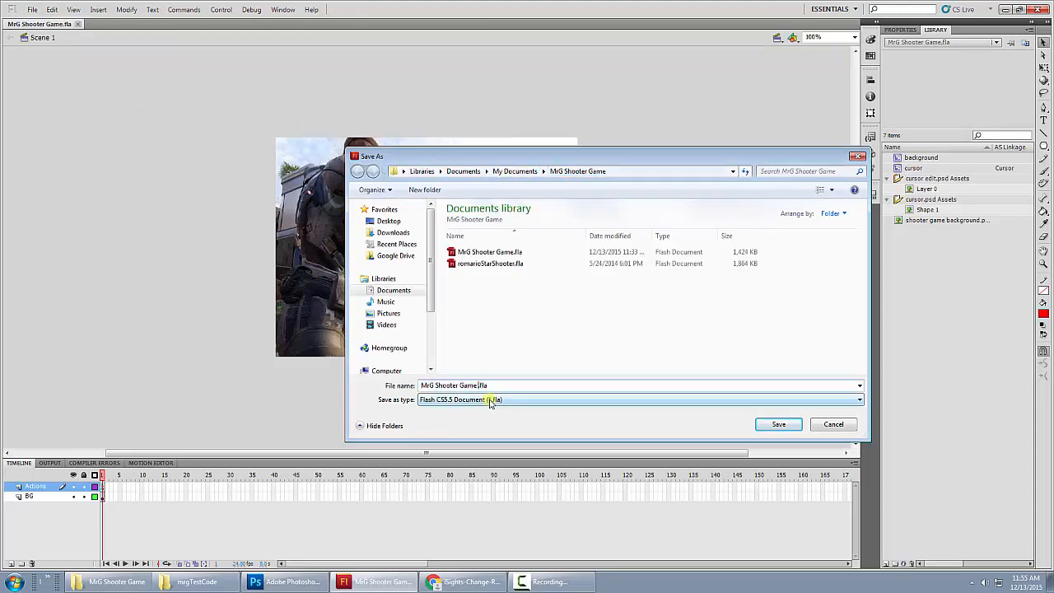
left_click(775, 426)
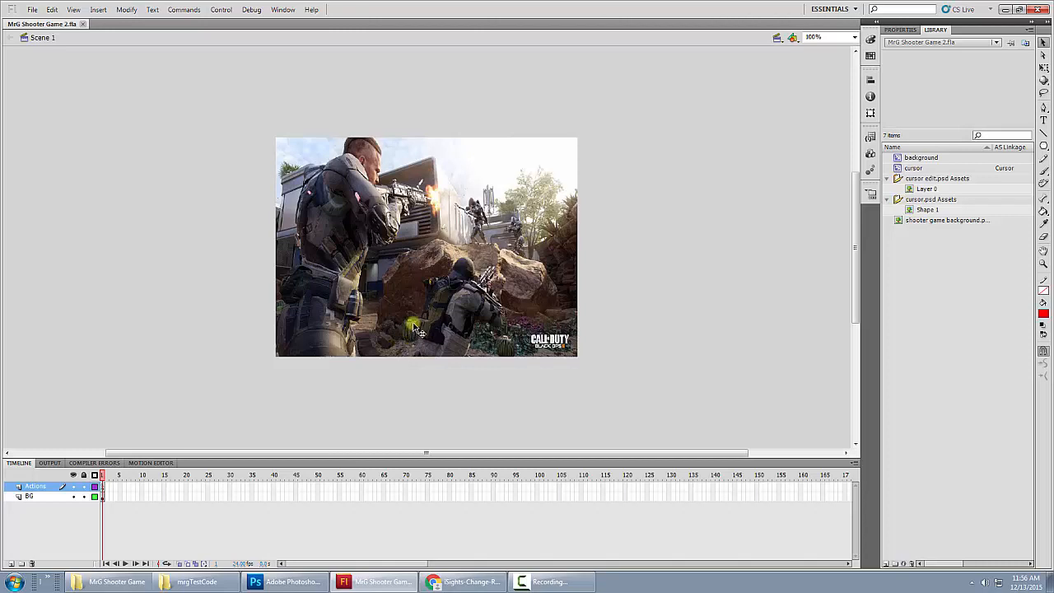
- Add a new layer directly above the BG layer, below Actions
left_click(33, 497)
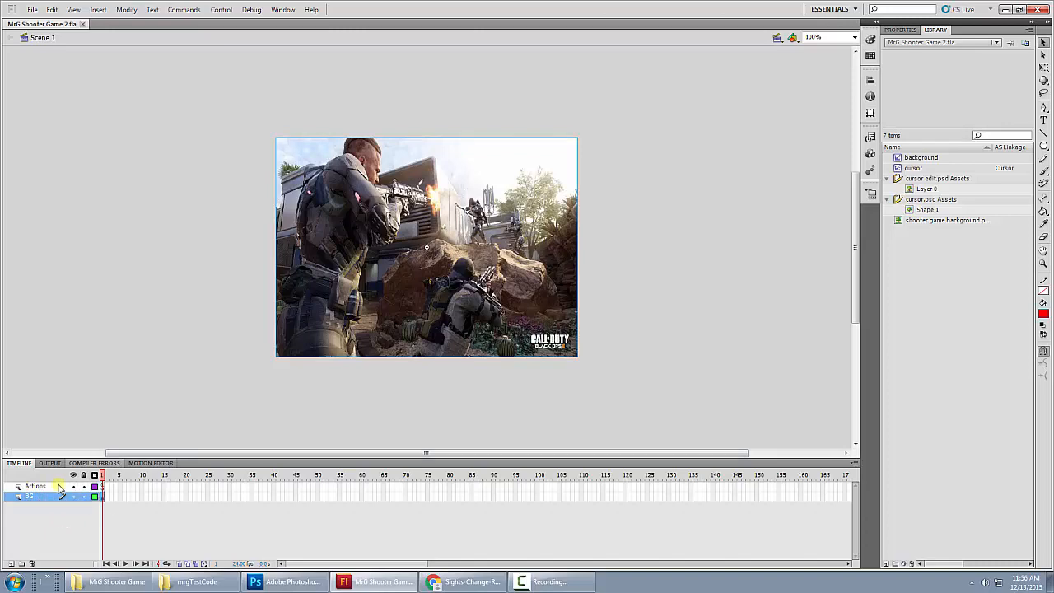
left_click(37, 488)
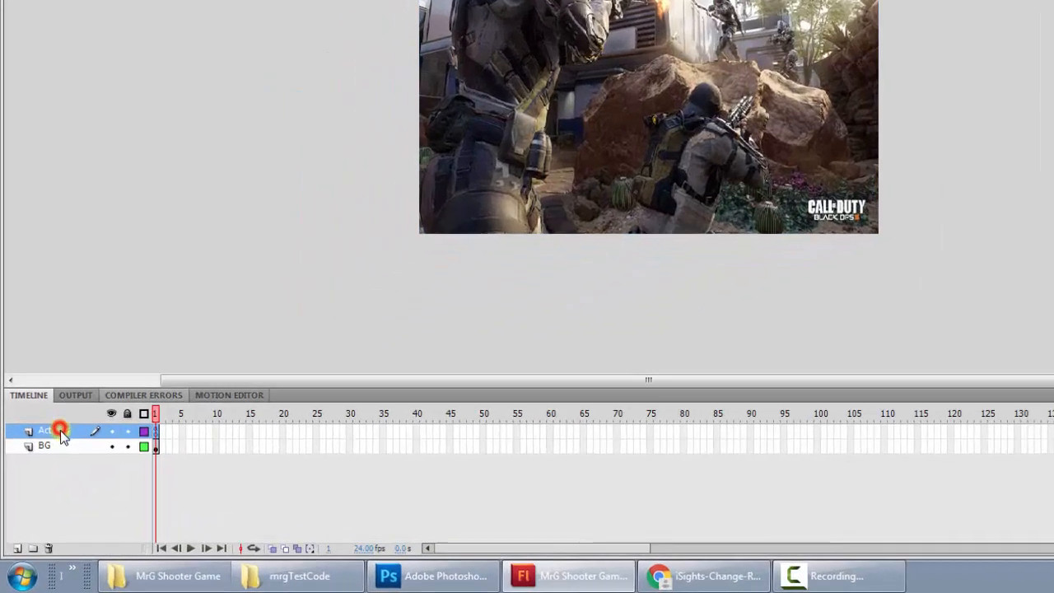
left_click(53, 446)
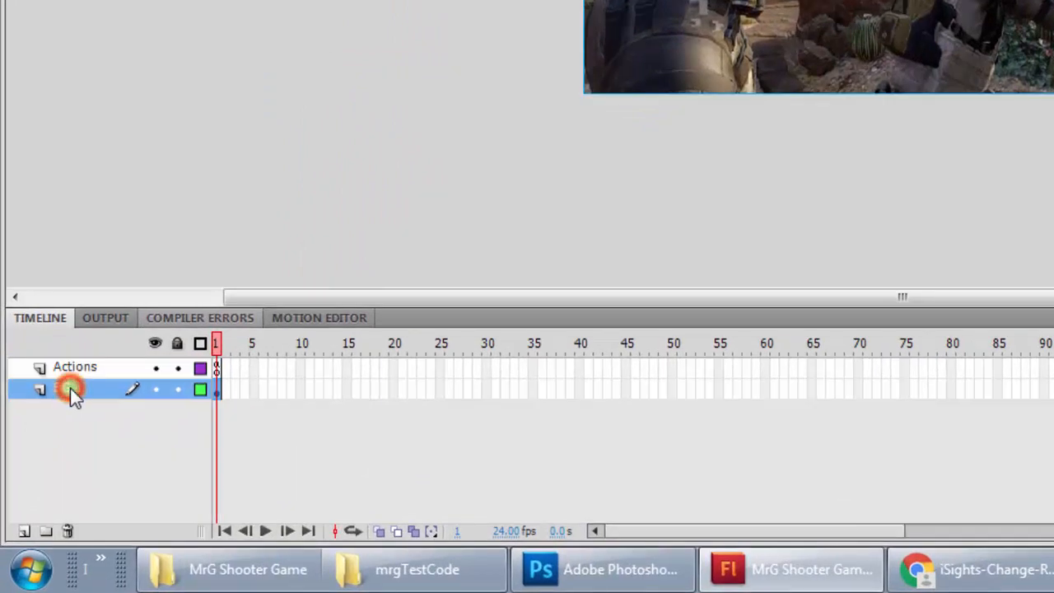
left_click(23, 531)
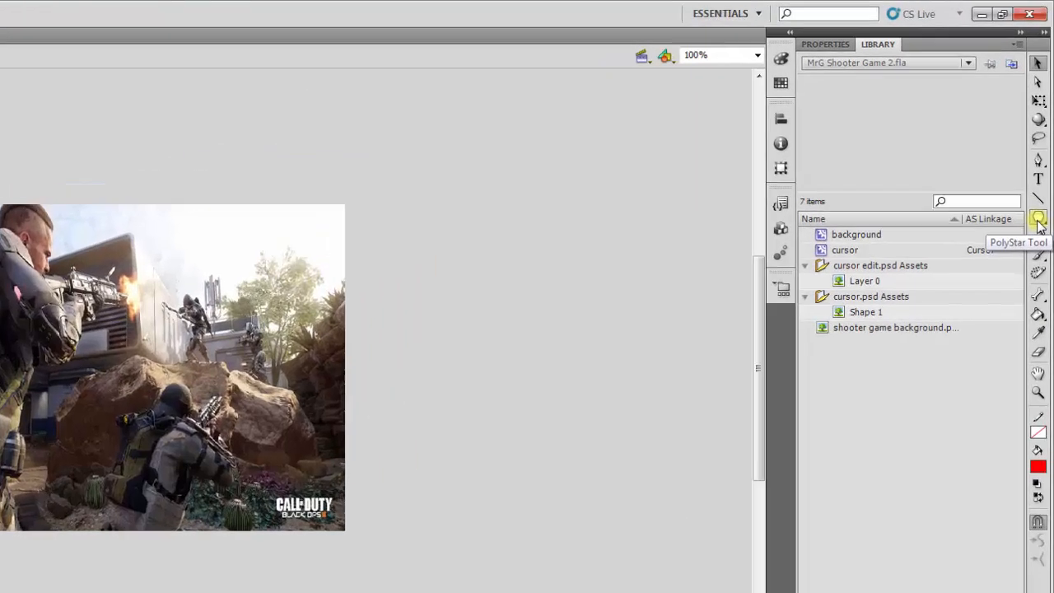
- Choose the PolyStar tool and set its stroke color to none
left_click(1038, 220)
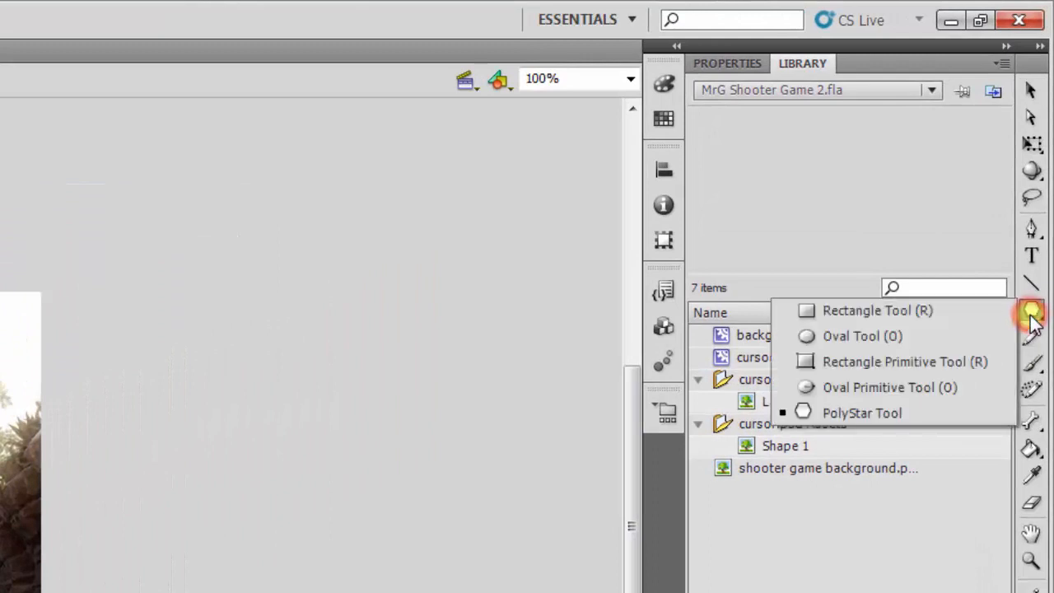
left_click(951, 316)
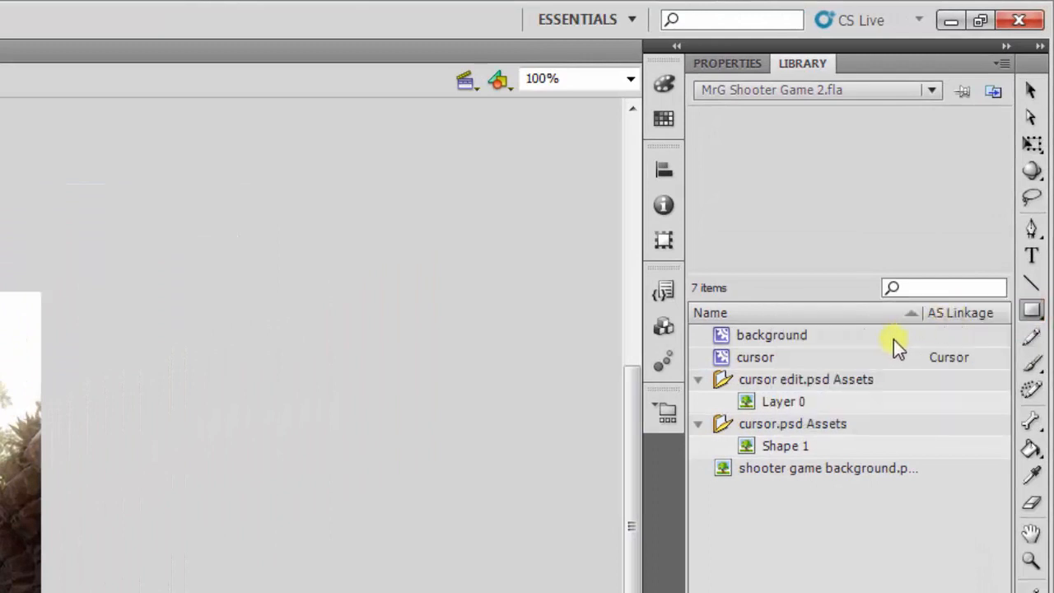
left_click(1034, 315)
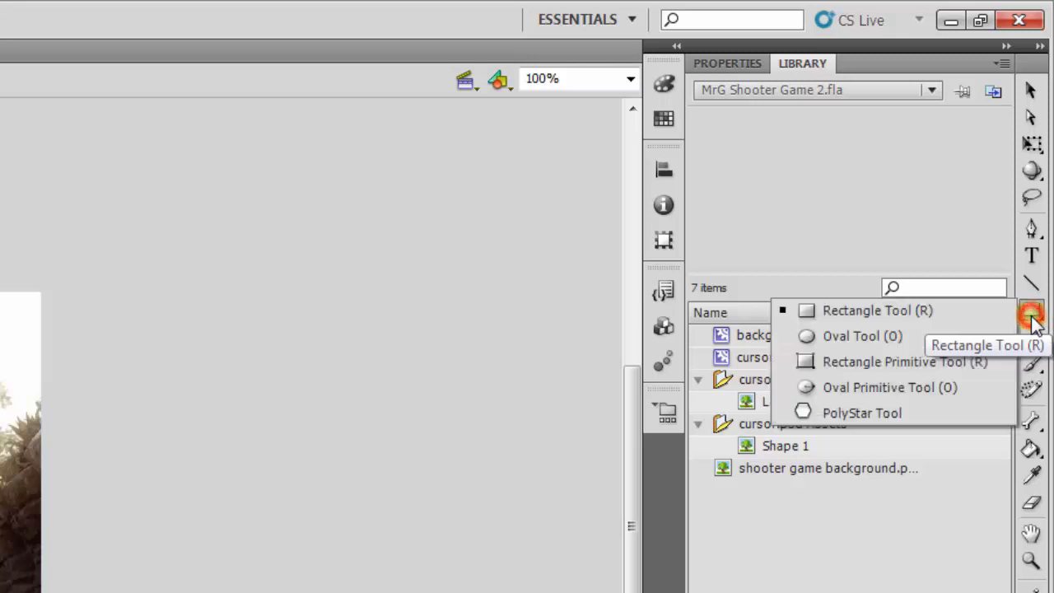
left_click(862, 413)
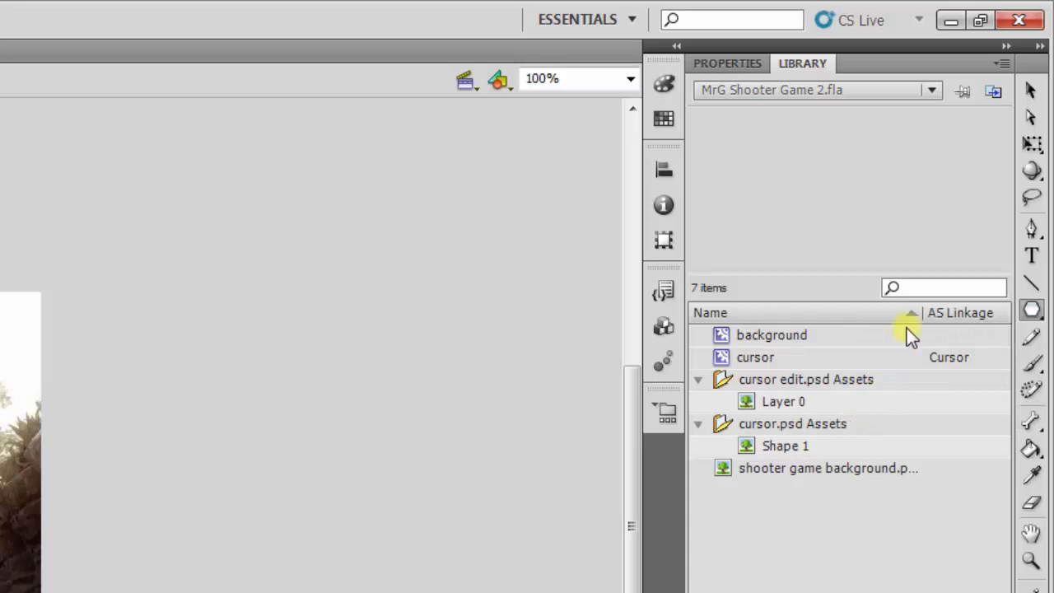
left_click(733, 64)
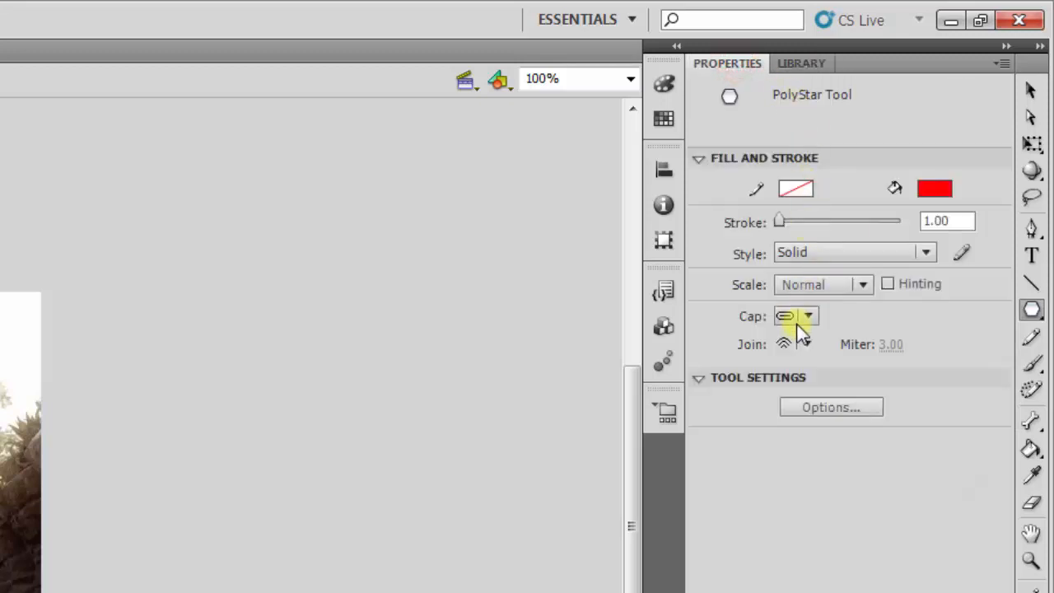
left_click(796, 190)
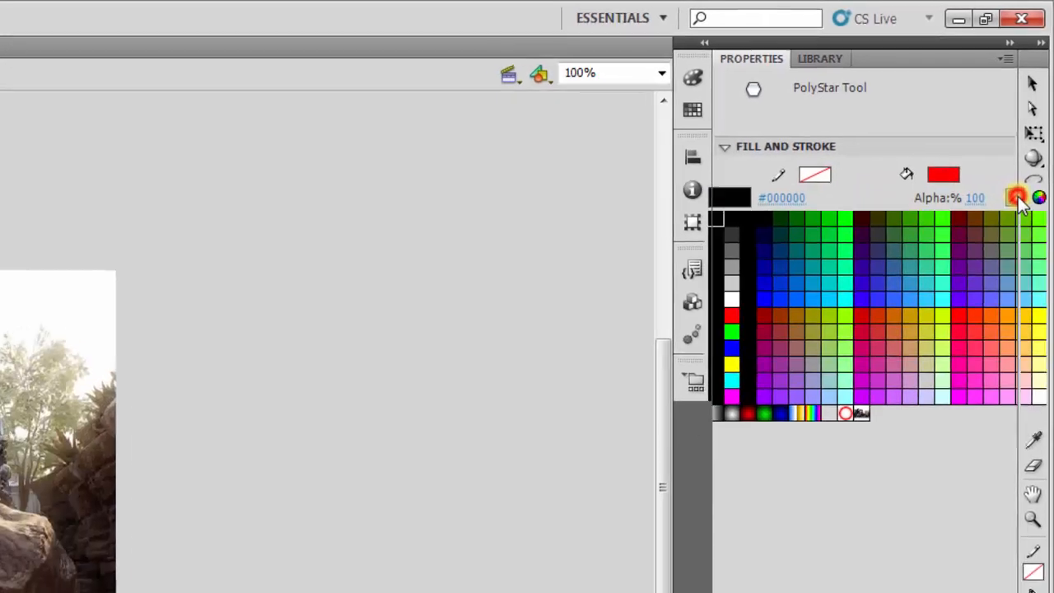
left_click(1011, 213)
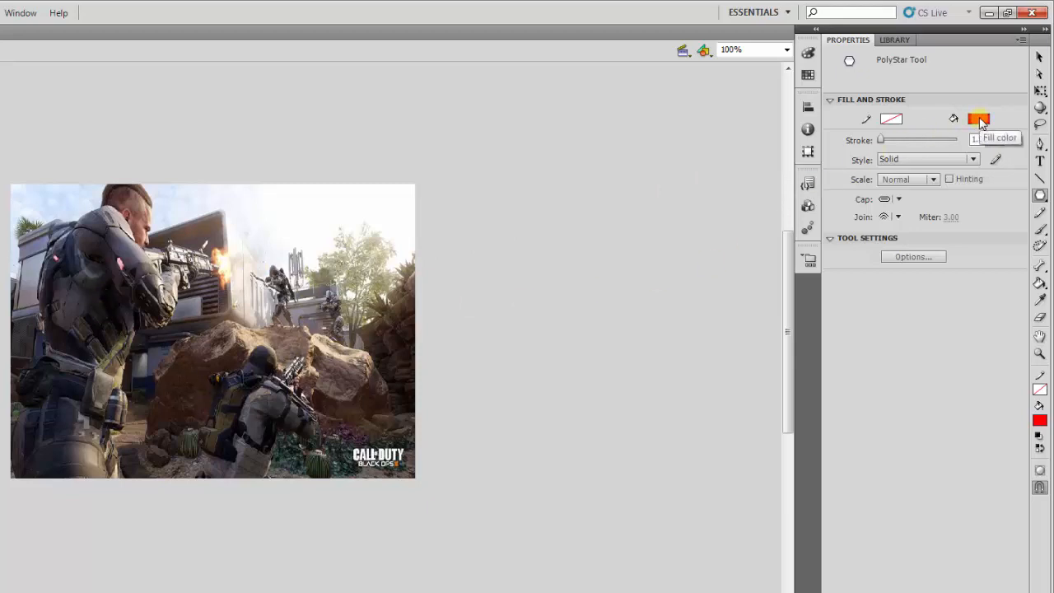
- Set the PolyStar style to star with 7 sides and draw a red star near the stage's upper middle
left_click(912, 257)
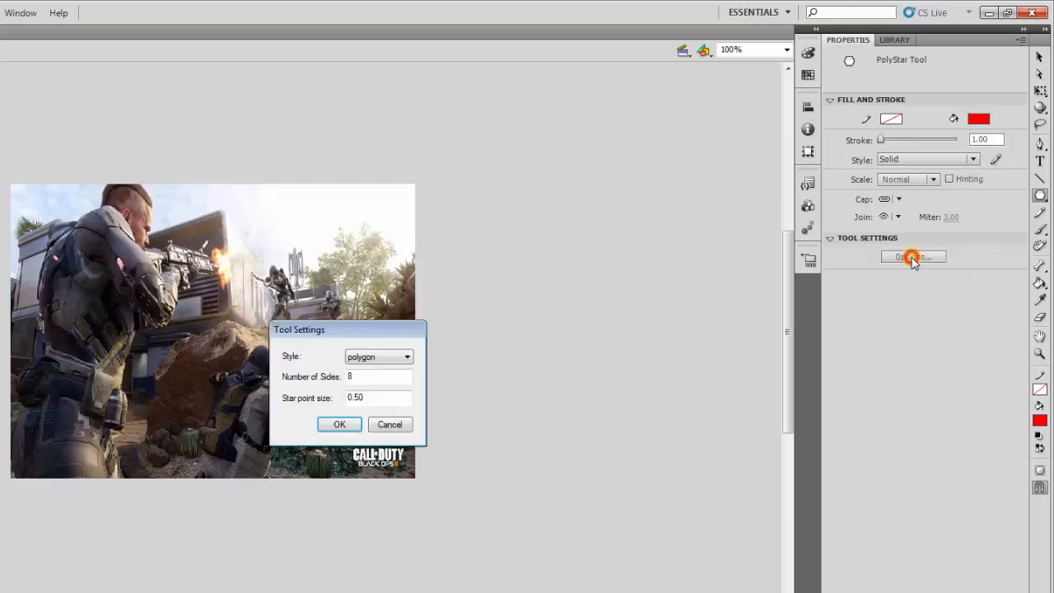
left_click(384, 356)
left_click(375, 380)
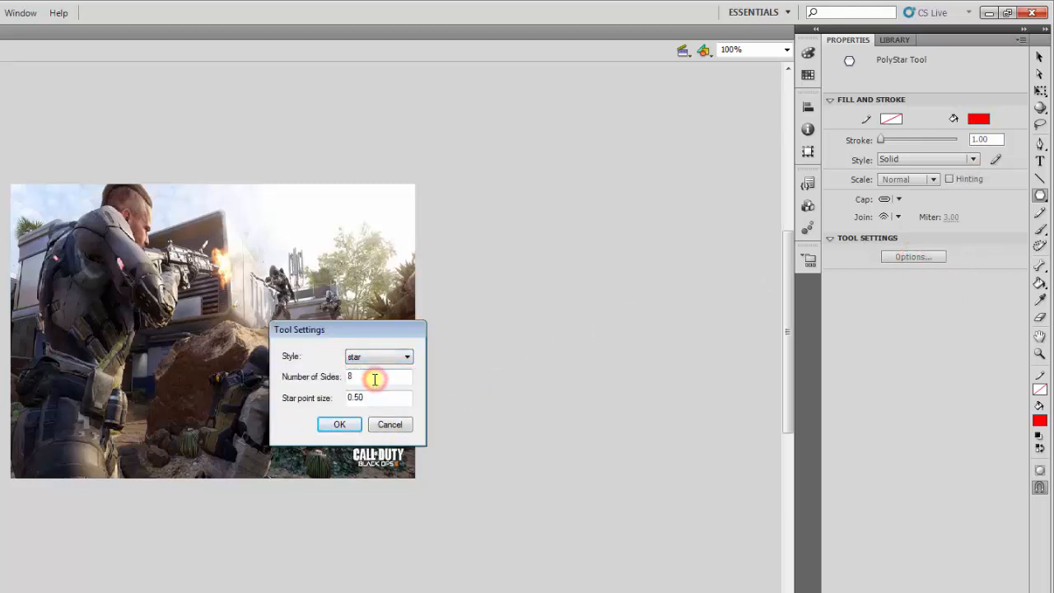
left_click_drag(368, 376, 318, 376)
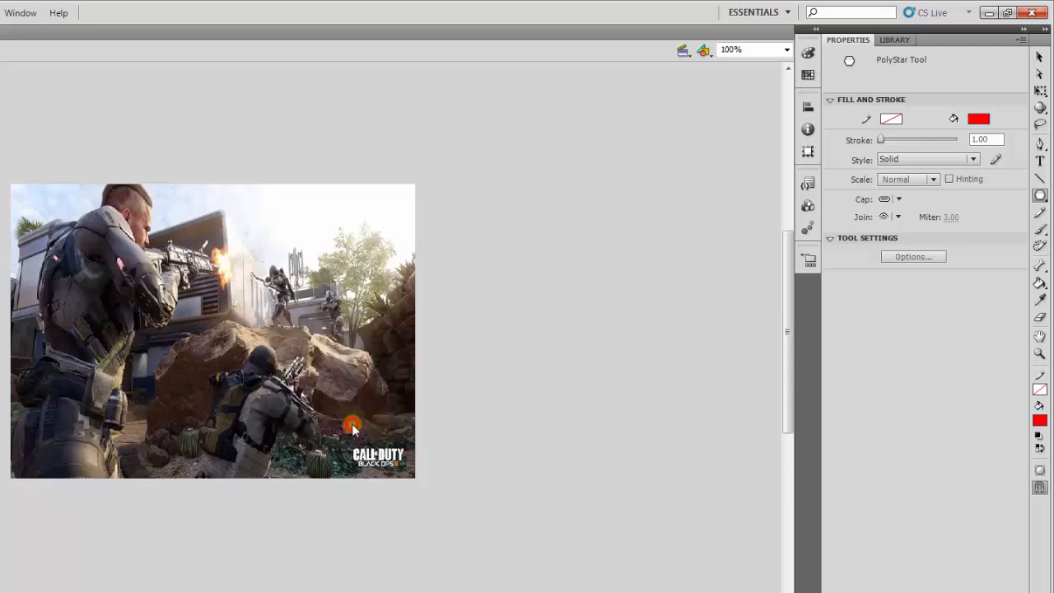
left_click(351, 424)
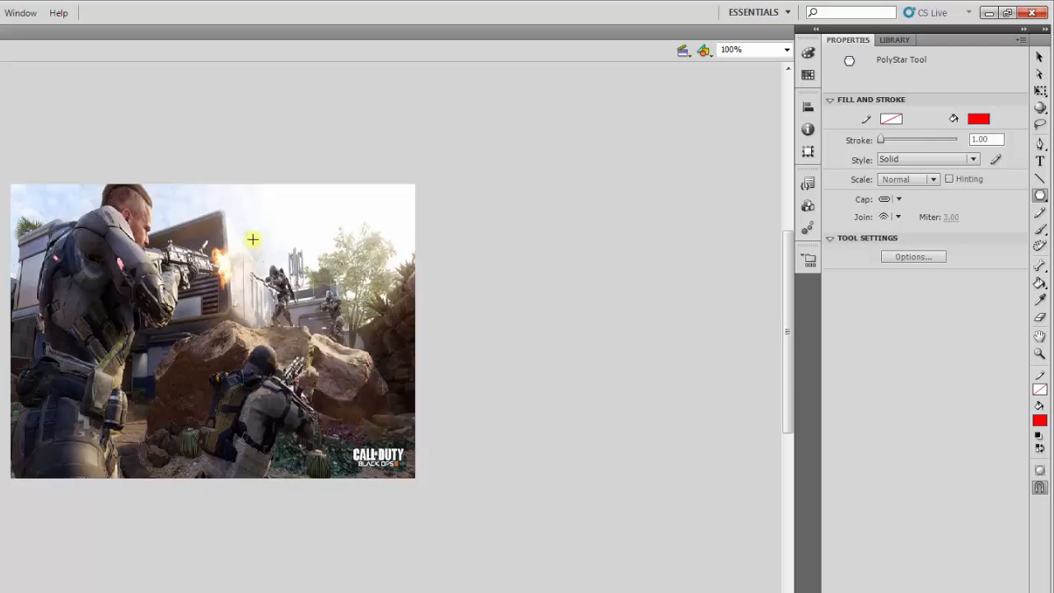
left_click_drag(252, 239, 286, 274)
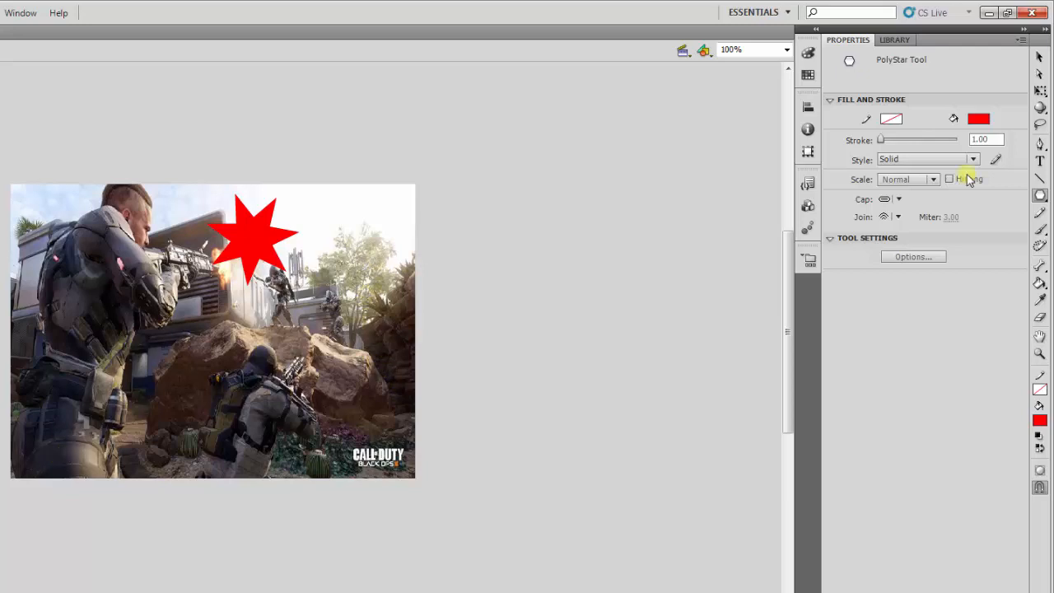
- Convert the red star to a movie clip symbol named Monster and view it in the library
left_click(1040, 57)
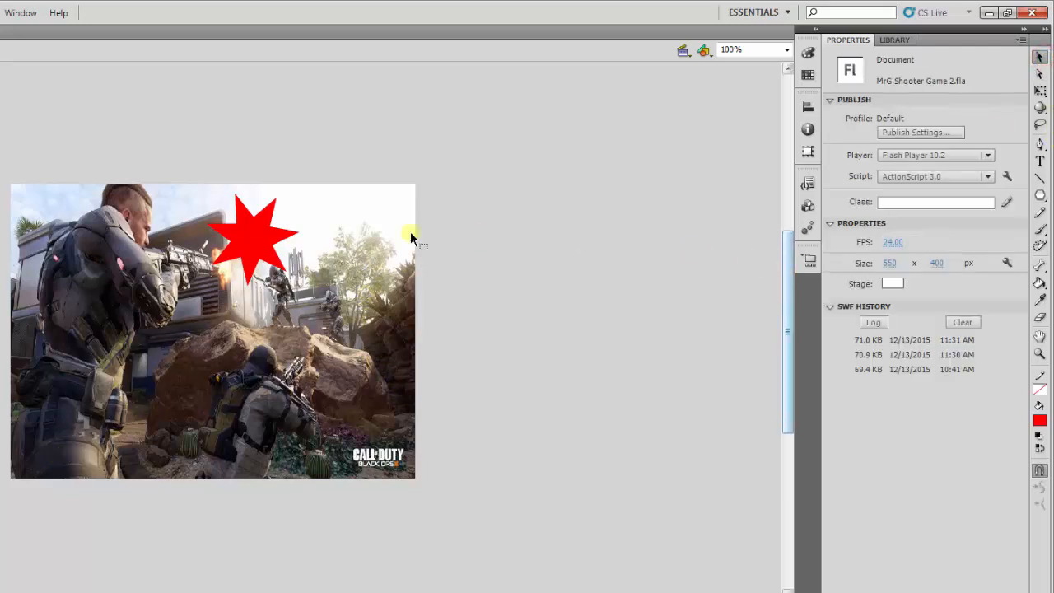
left_click(253, 233)
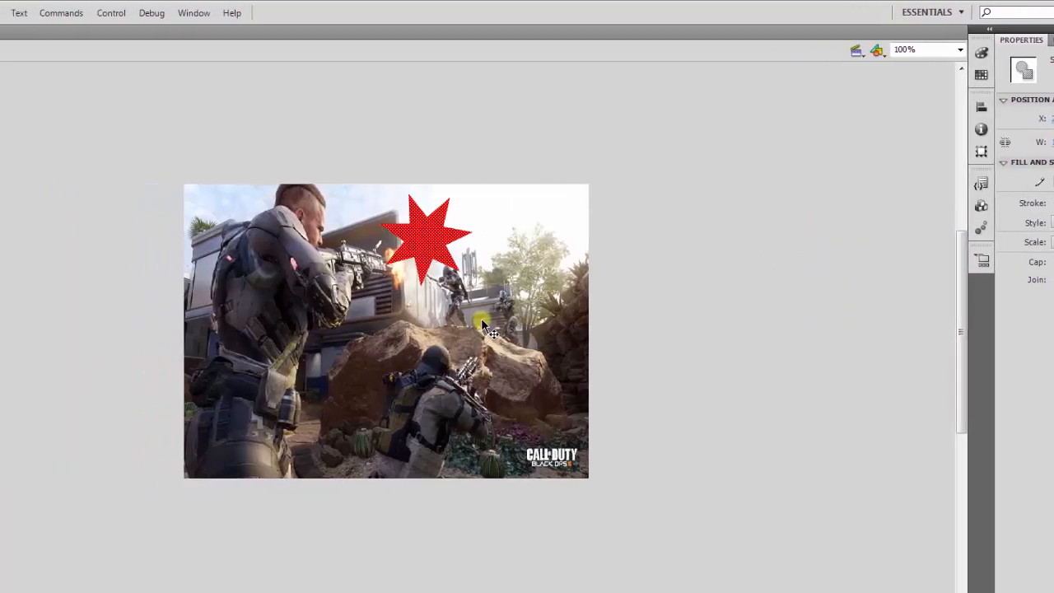
left_click(182, 13)
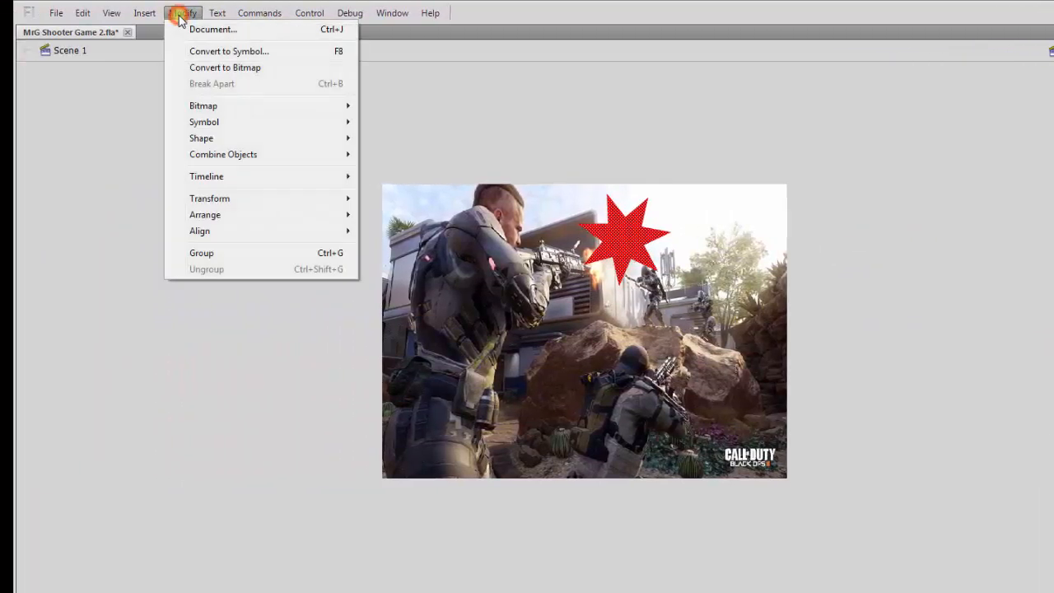
left_click(224, 52)
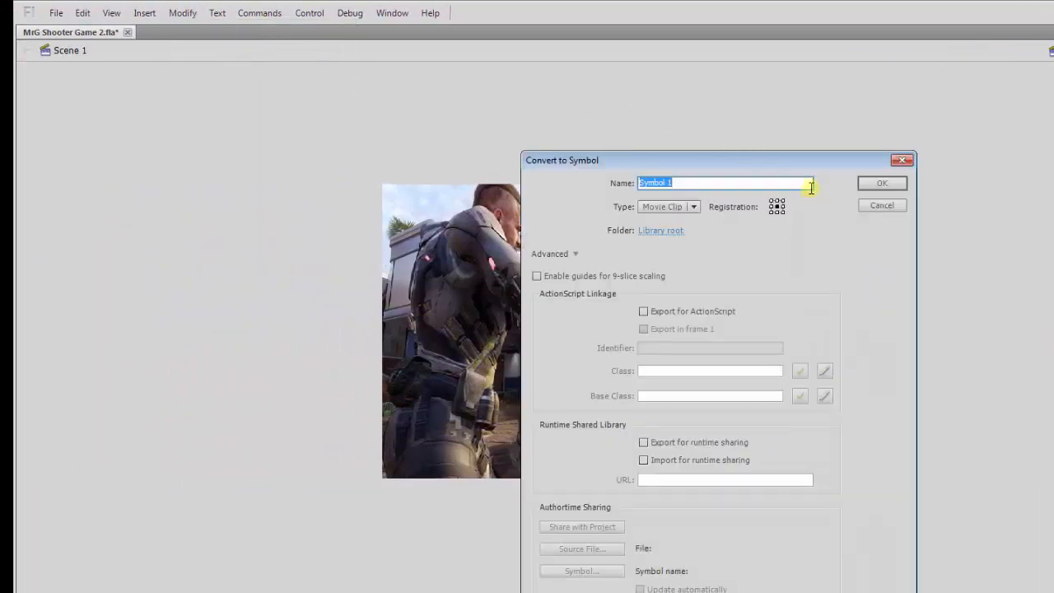
type("Monster")
left_click(884, 185)
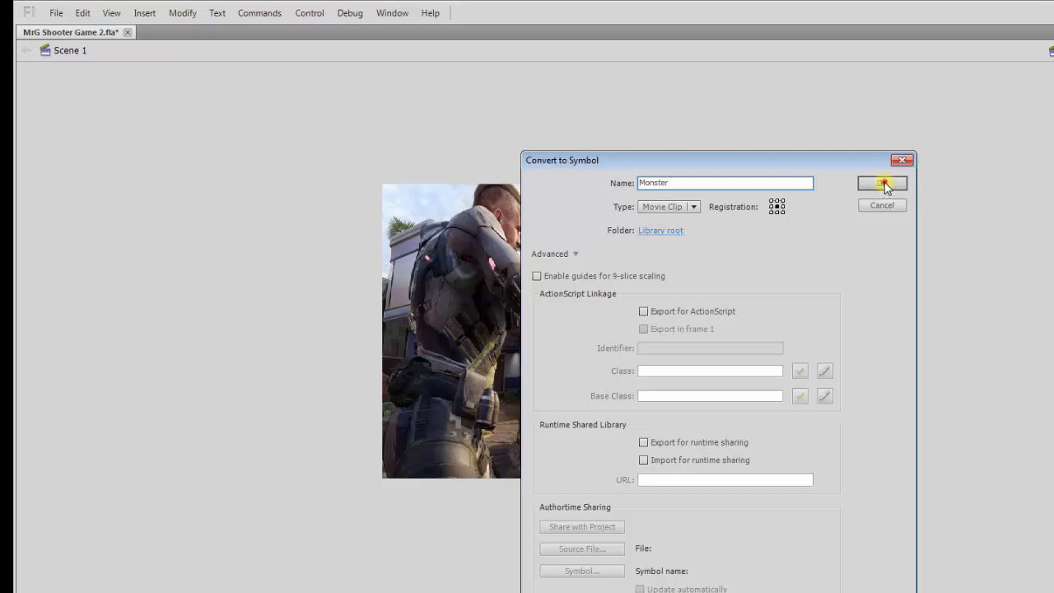
left_click(1019, 40)
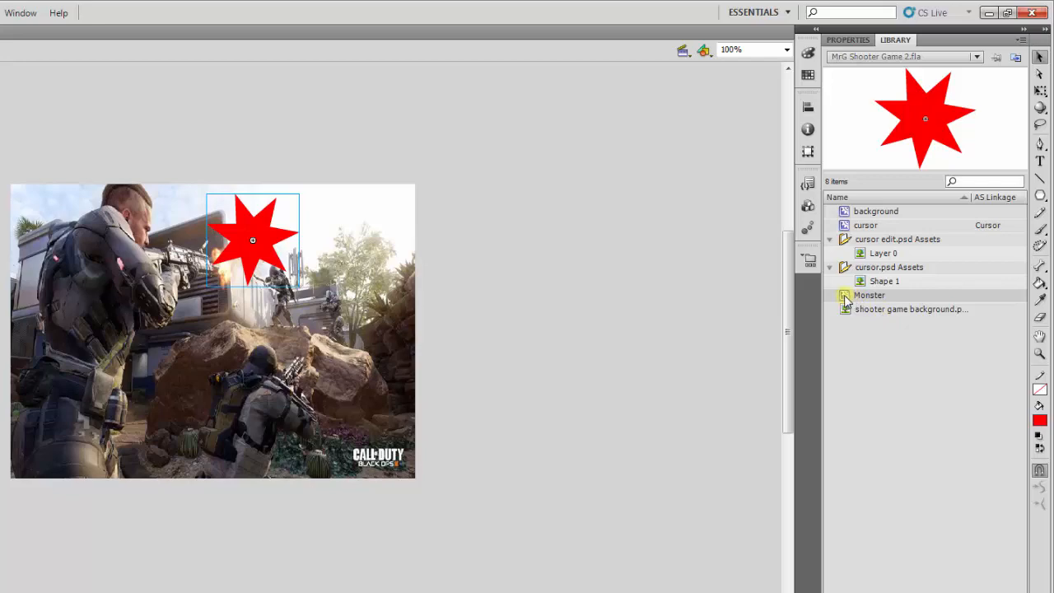
left_click_drag(846, 302, 0, 568)
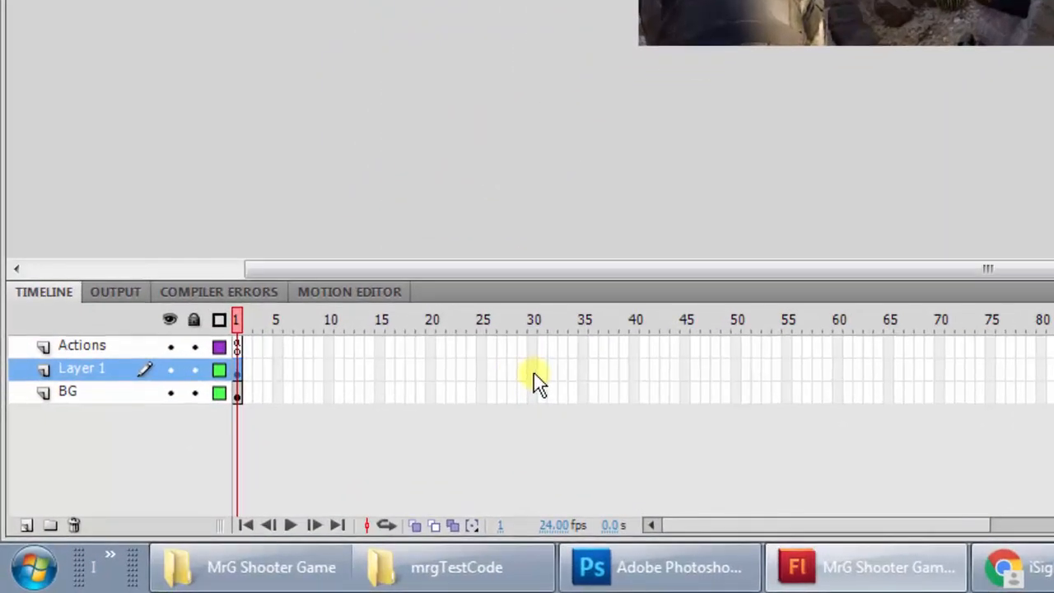
- Insert a keyframe at frame 30 of Layer 1 and return the playhead to frame 1
left_click(401, 424)
key("F6")
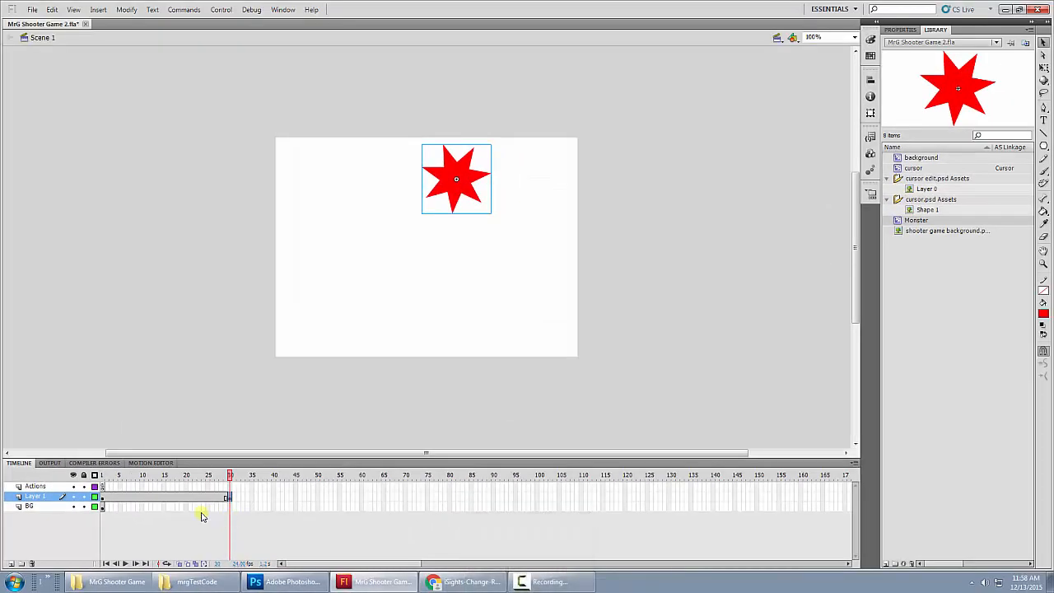
left_click_drag(231, 480, 199, 480)
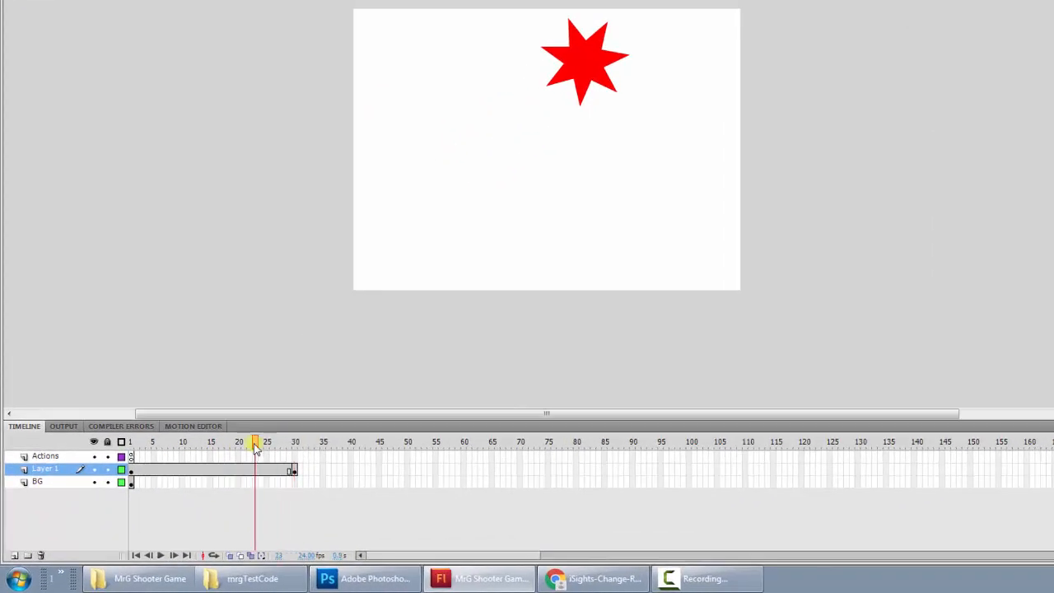
left_click_drag(256, 447, 131, 441)
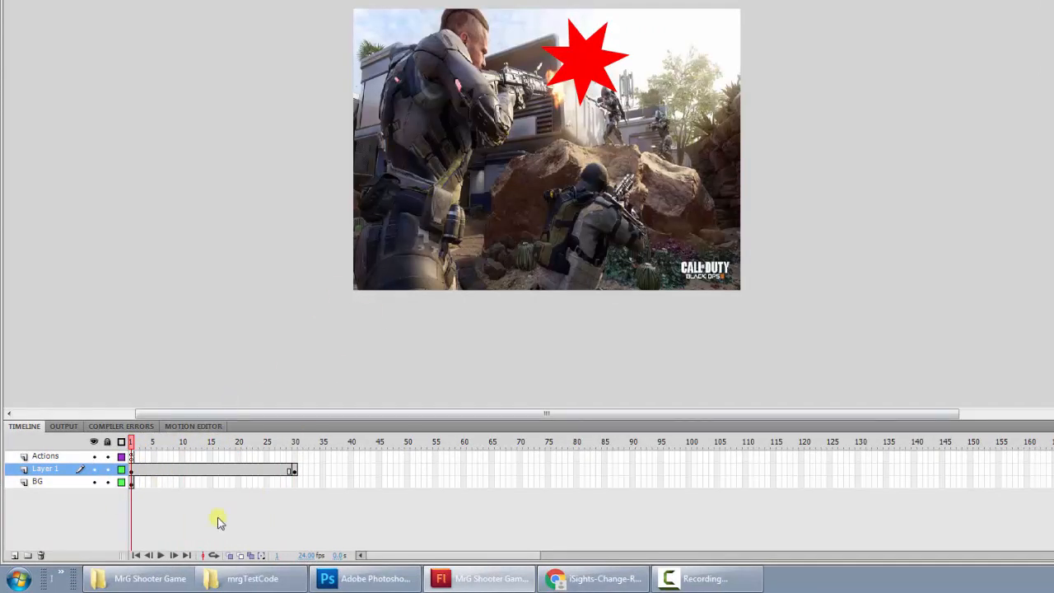
- Hide the BG layer and shrink the Monster star on frame 1 to a tiny size around its center with Free Transform
left_click(93, 483)
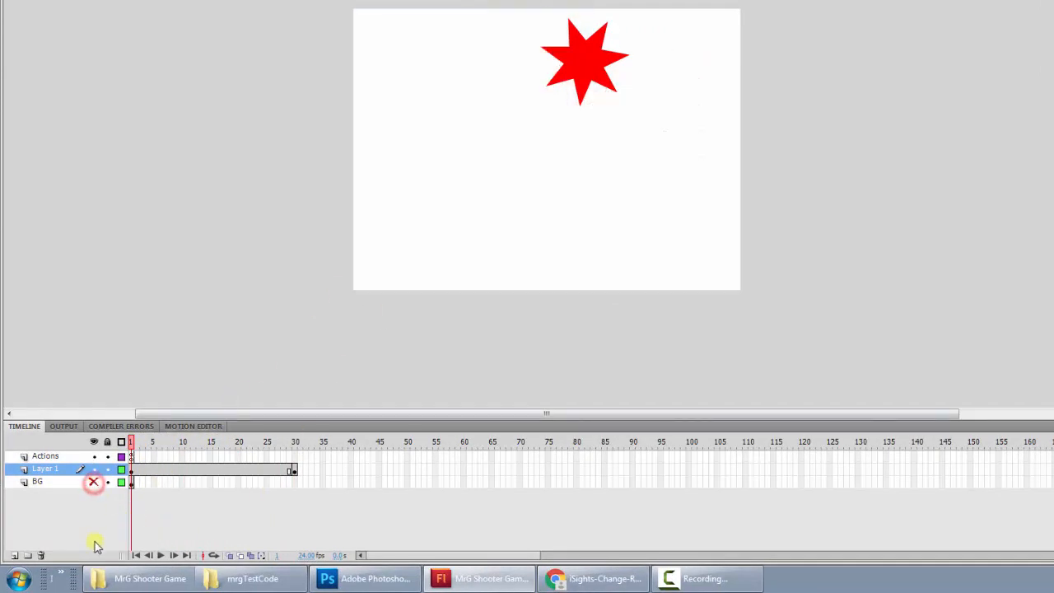
mouse_move(129, 441)
left_mouse_down()
mouse_move(287, 441)
mouse_move(131, 445)
left_mouse_up()
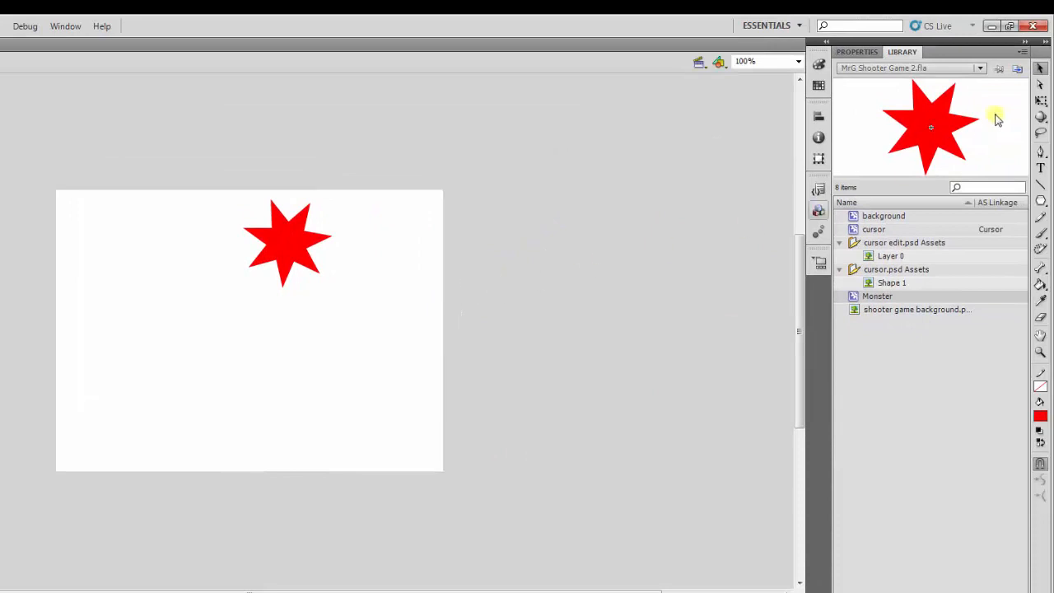
left_click(1042, 102)
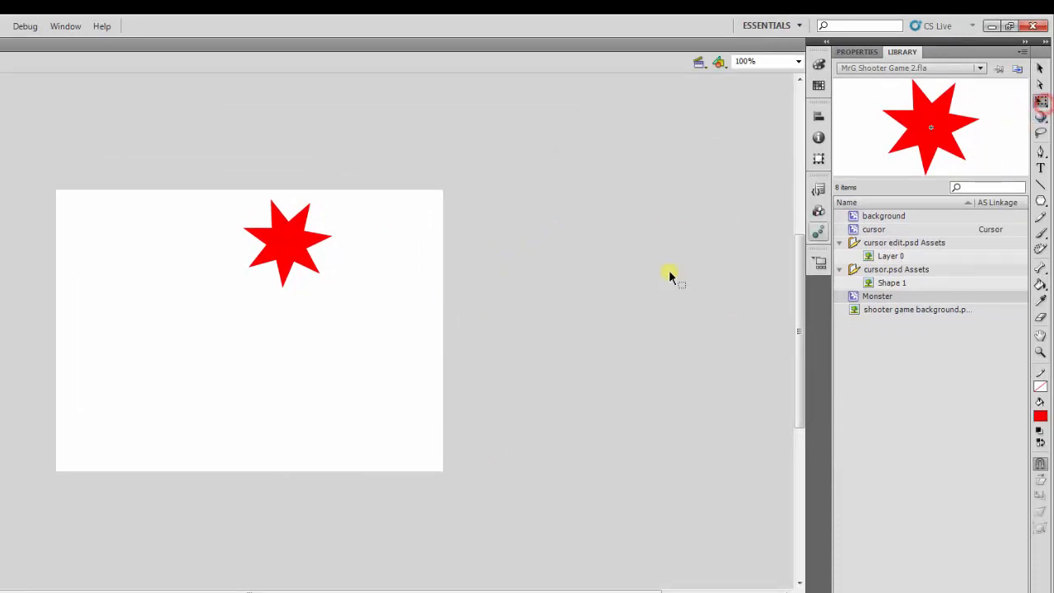
left_click(295, 252)
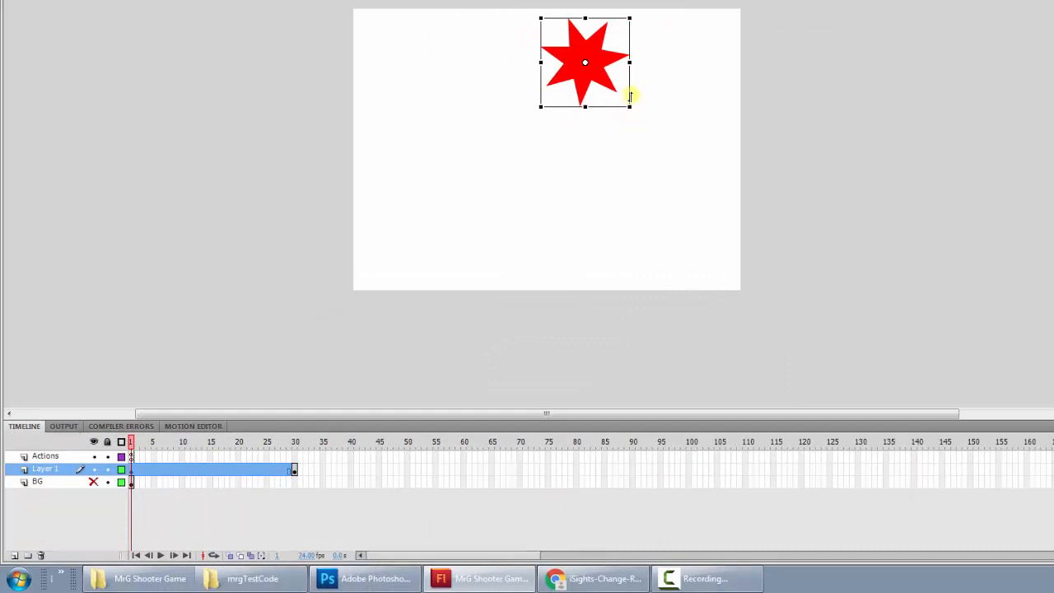
left_click_drag(629, 108, 591, 72)
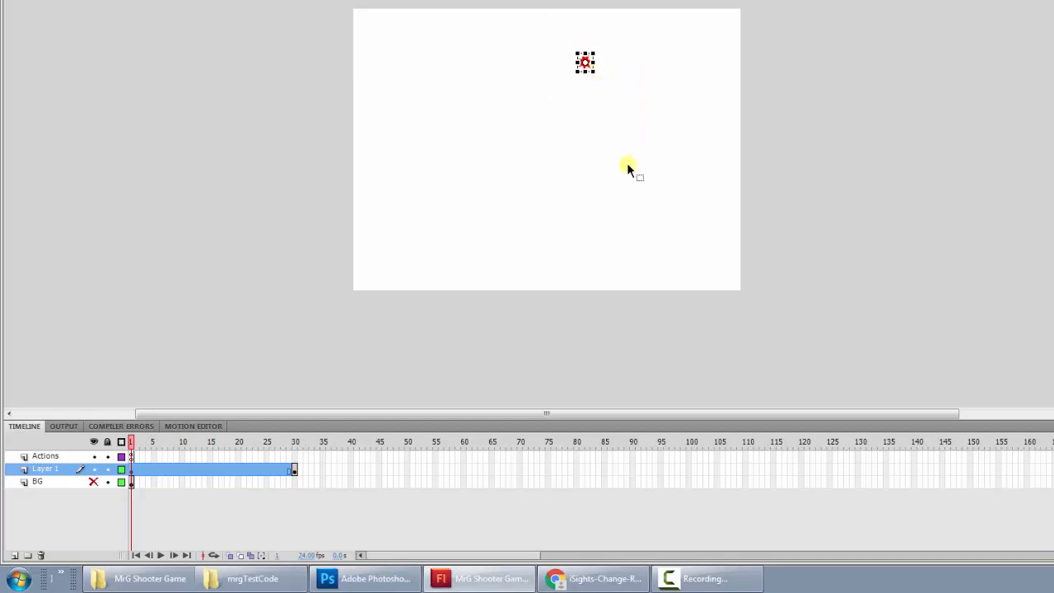
- Create a classic tween on Layer 1 between the tiny star on frame 1 and the full-size star on frame 30
left_click_drag(133, 442, 298, 441)
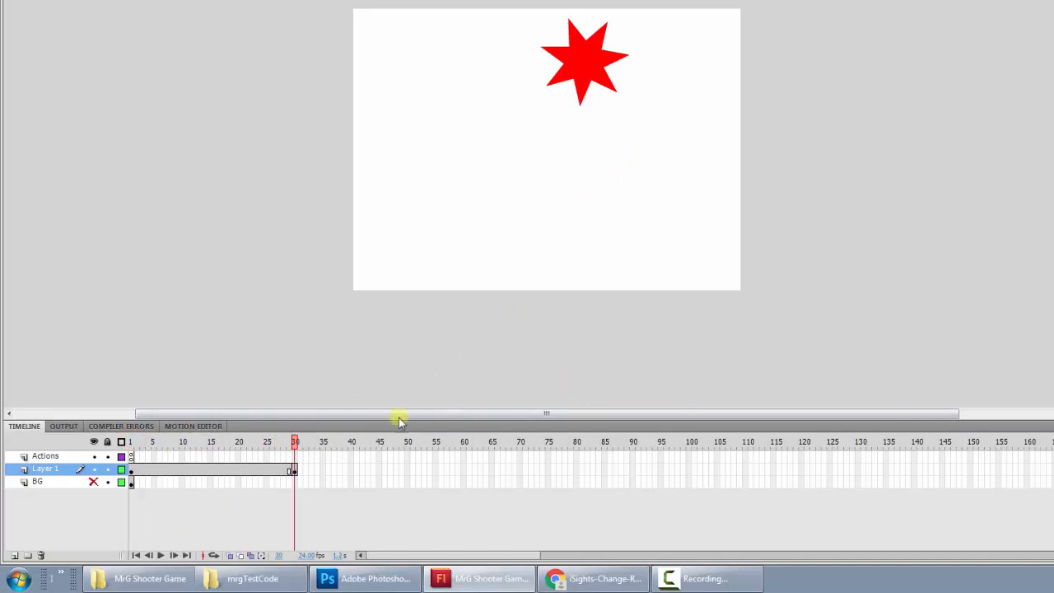
left_click(290, 443)
mouse_move(290, 445)
left_mouse_down()
mouse_move(276, 445)
mouse_move(303, 446)
mouse_move(161, 442)
mouse_move(308, 450)
left_mouse_up()
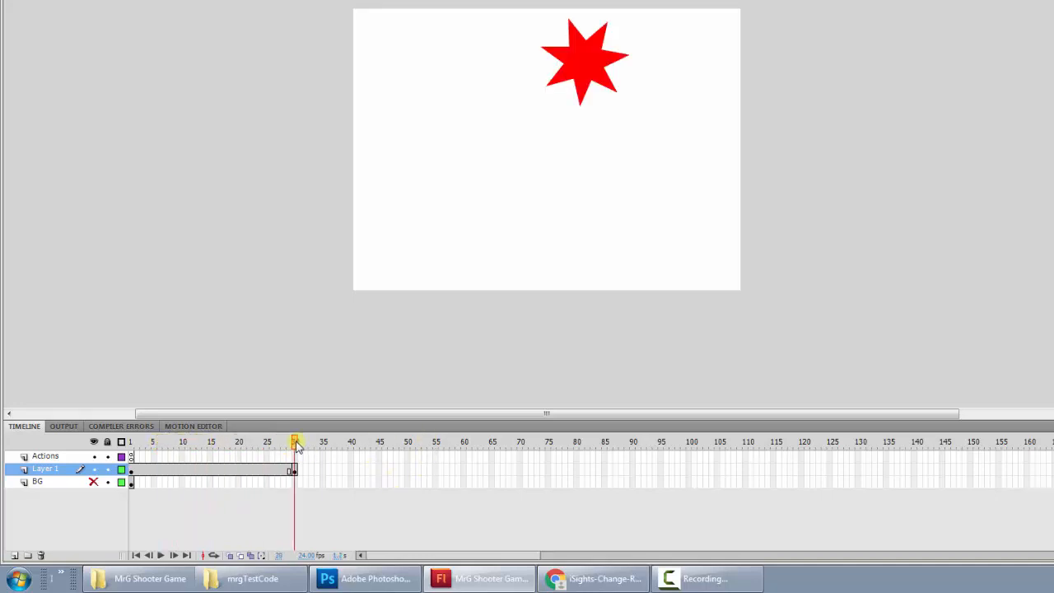
left_click_drag(295, 446, 177, 447)
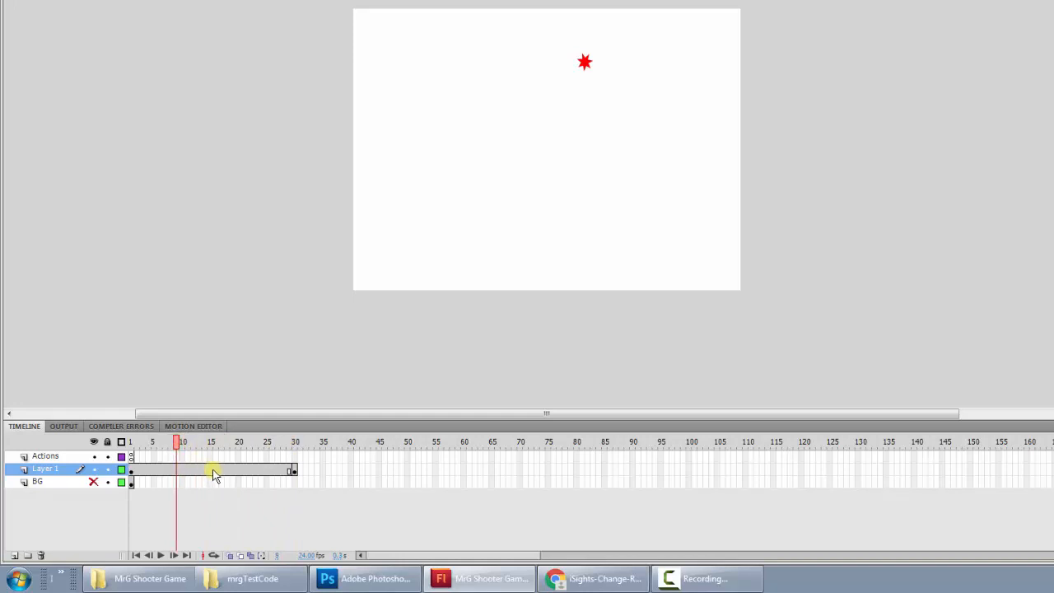
right_click(199, 470)
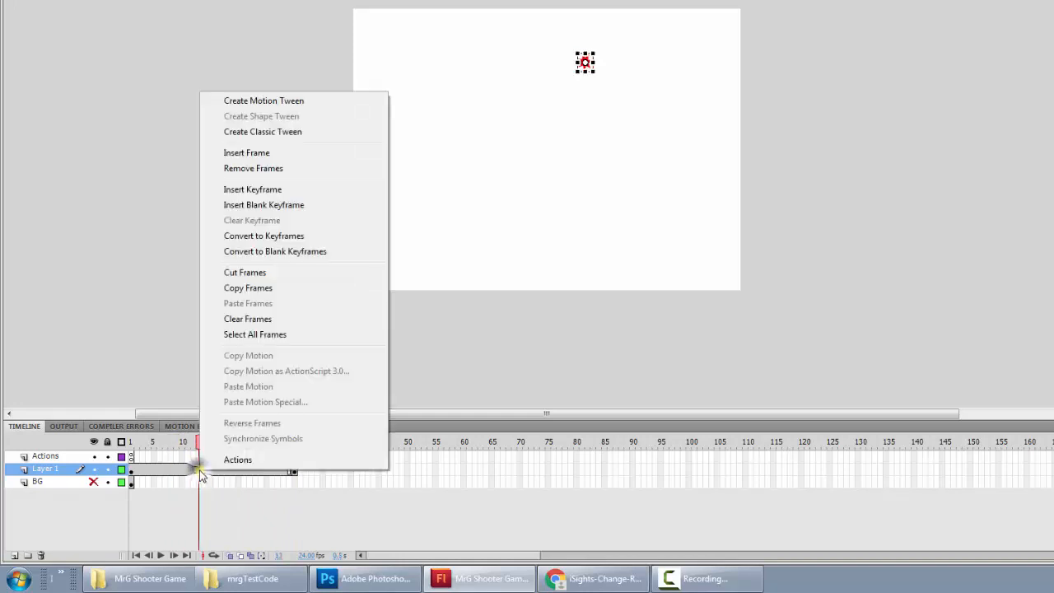
left_click(276, 133)
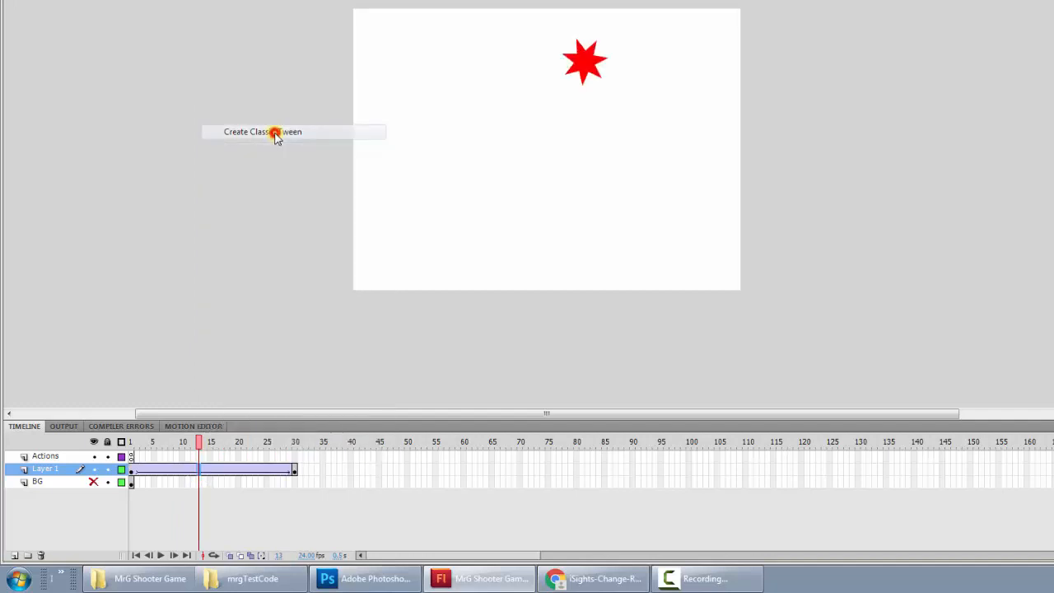
- Preview the tween up to frame 30 and rotate the Monster star there about 105 degrees counterclockwise with Free Transform
left_click(196, 445)
left_click_drag(196, 447, 296, 463)
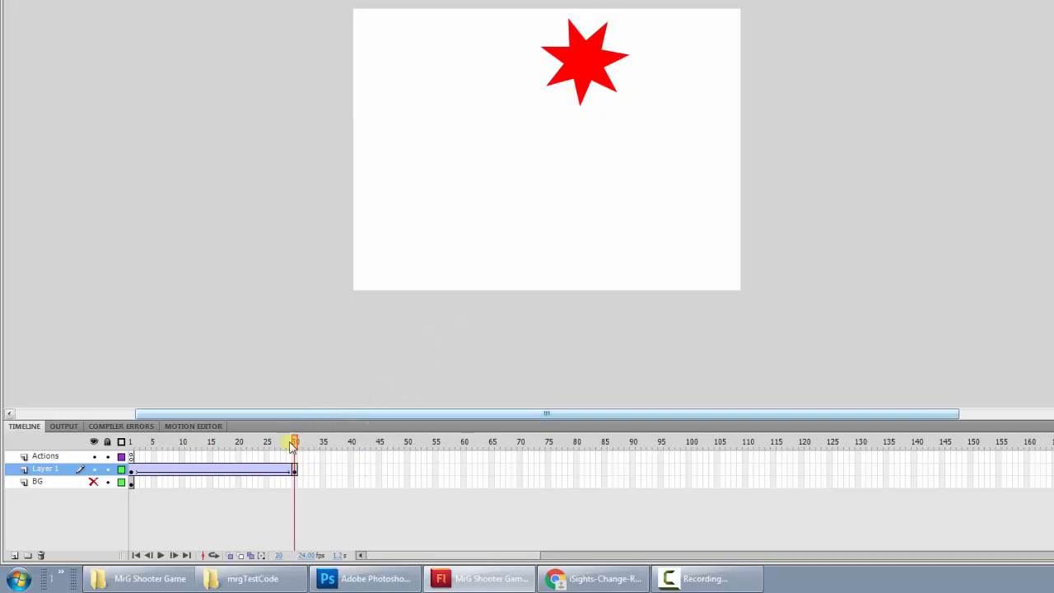
mouse_move(295, 442)
left_mouse_down()
mouse_move(174, 445)
mouse_move(296, 446)
left_mouse_up()
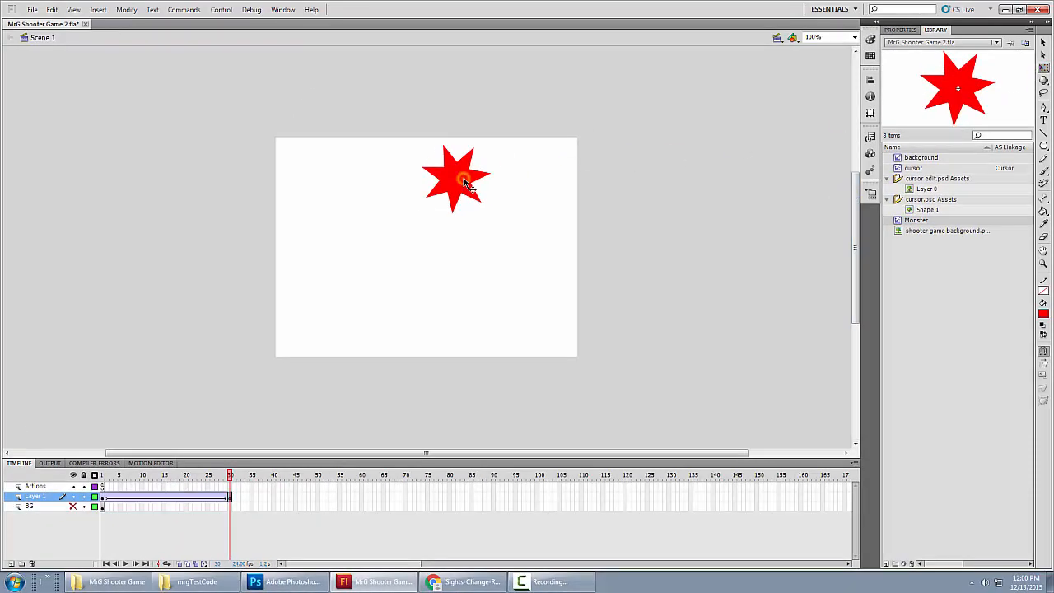
left_click(466, 183)
left_click_drag(422, 141, 429, 228)
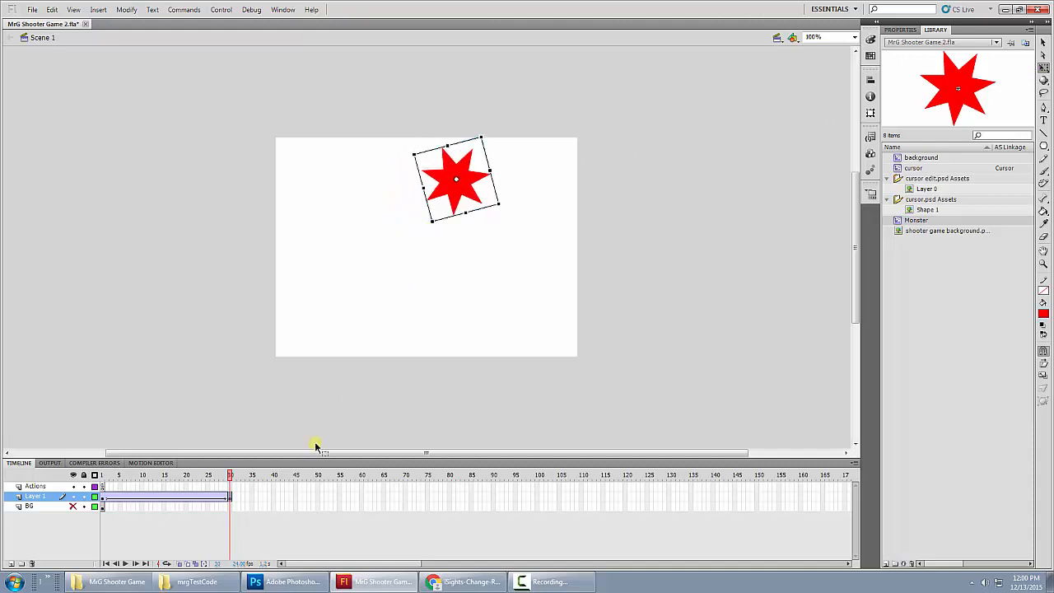
- Set the color effect of the Monster instance on frame 1 to Alpha at 0%
left_click_drag(232, 482, 102, 486)
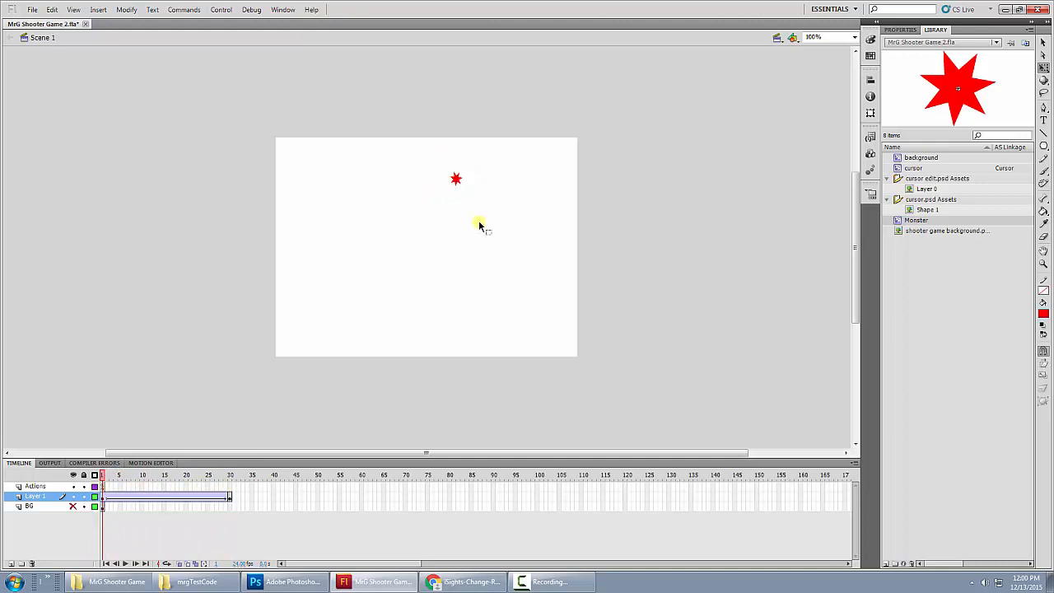
left_click(459, 183)
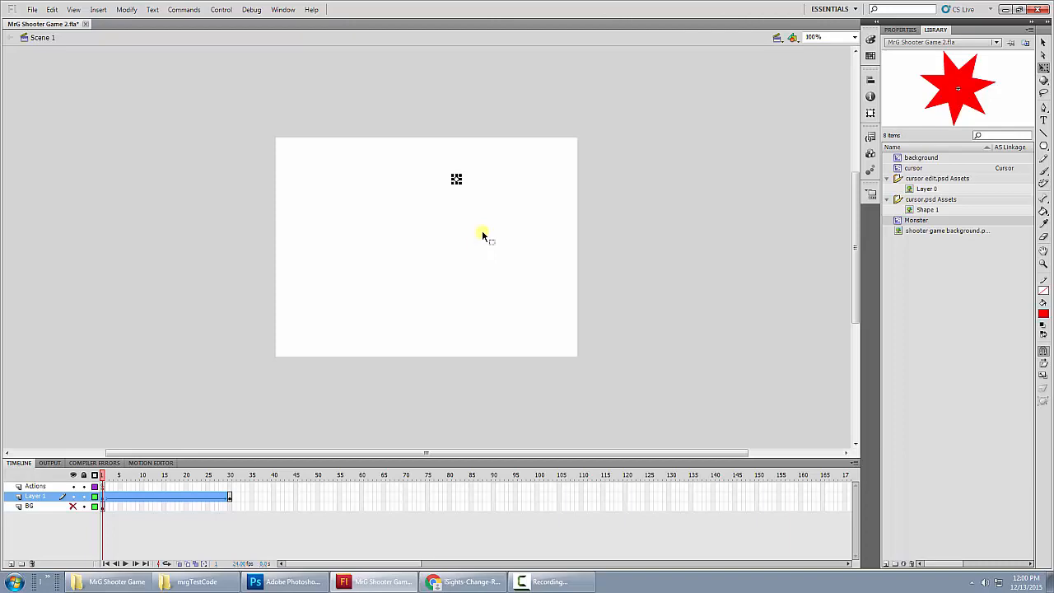
left_click(905, 31)
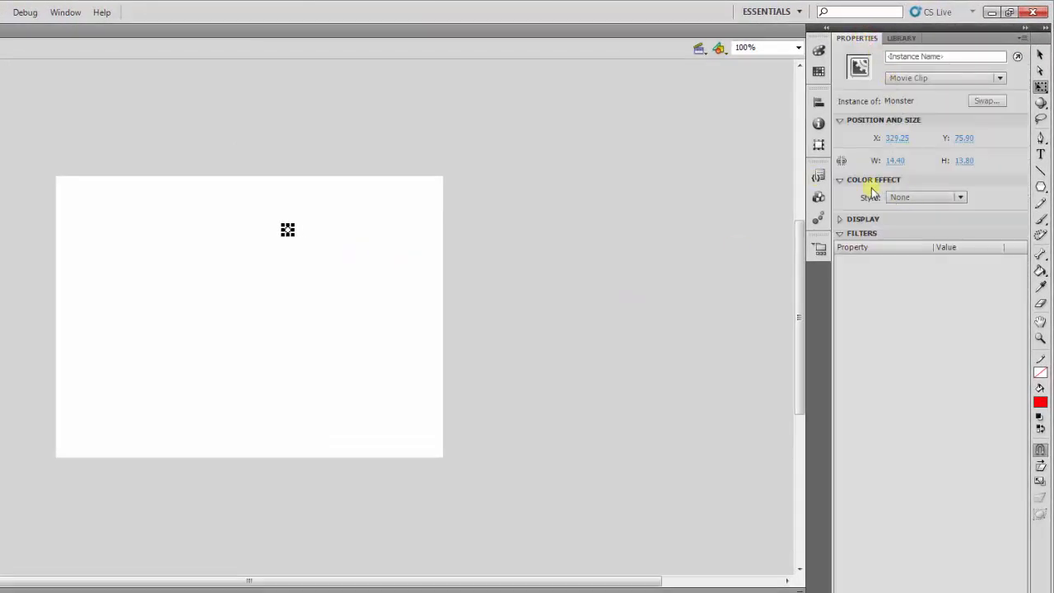
left_click(961, 199)
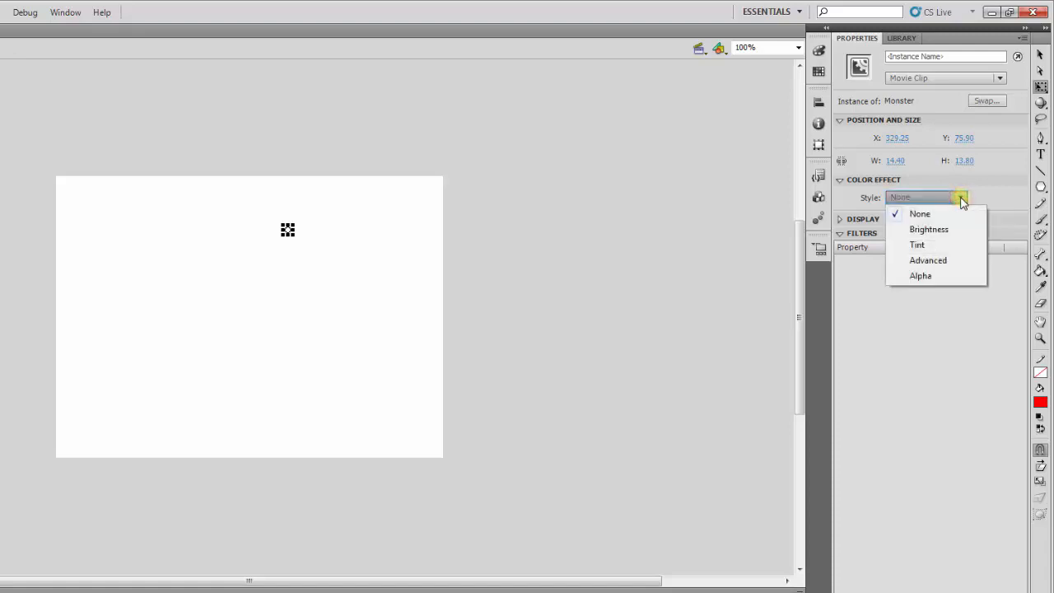
left_click(928, 276)
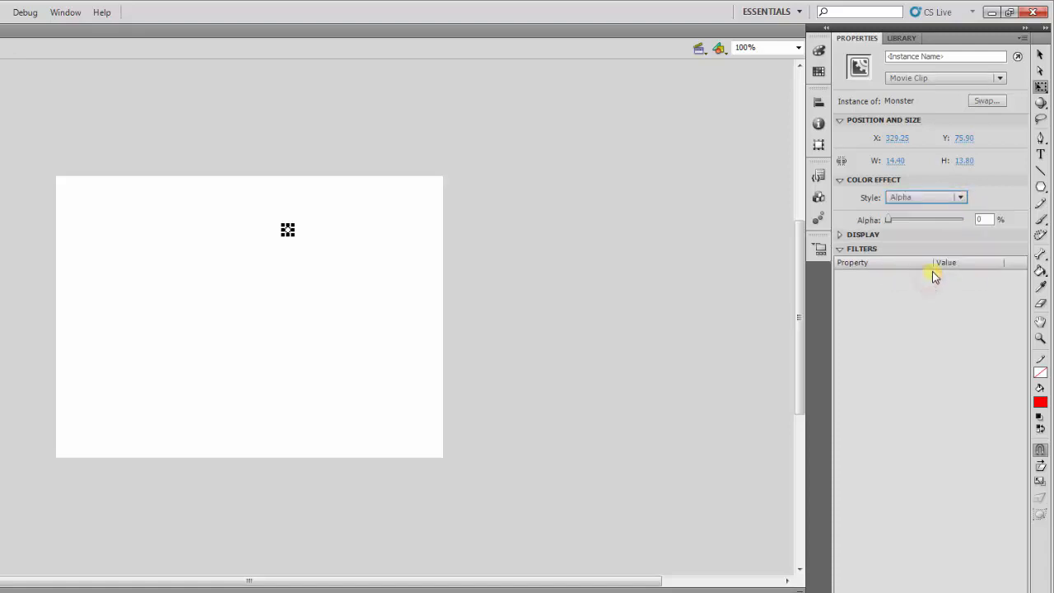
left_click(890, 221)
left_click(984, 219)
type("100")
key("Return")
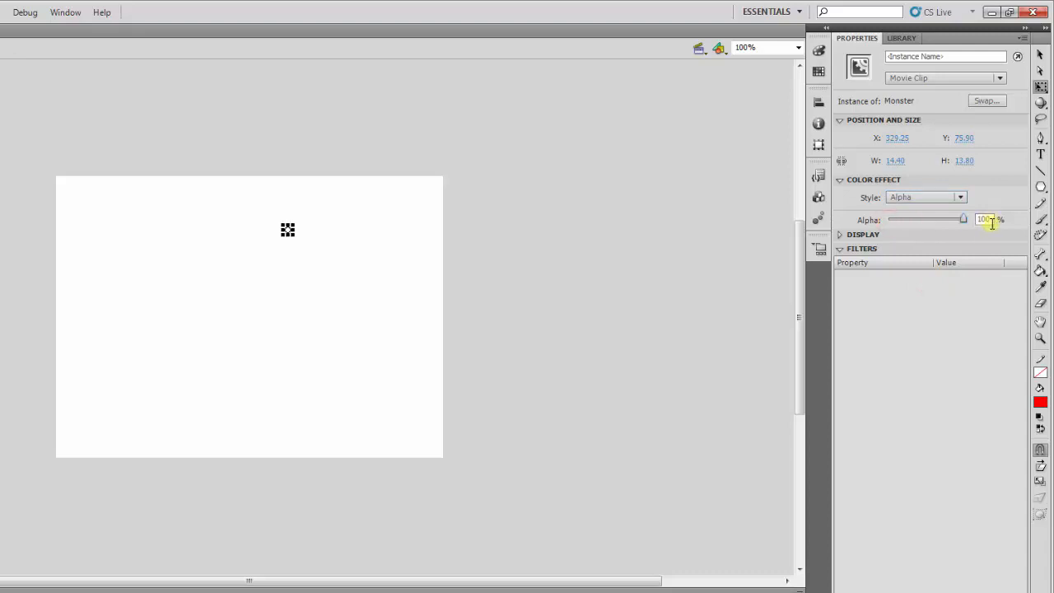
left_click_drag(964, 219, 864, 224)
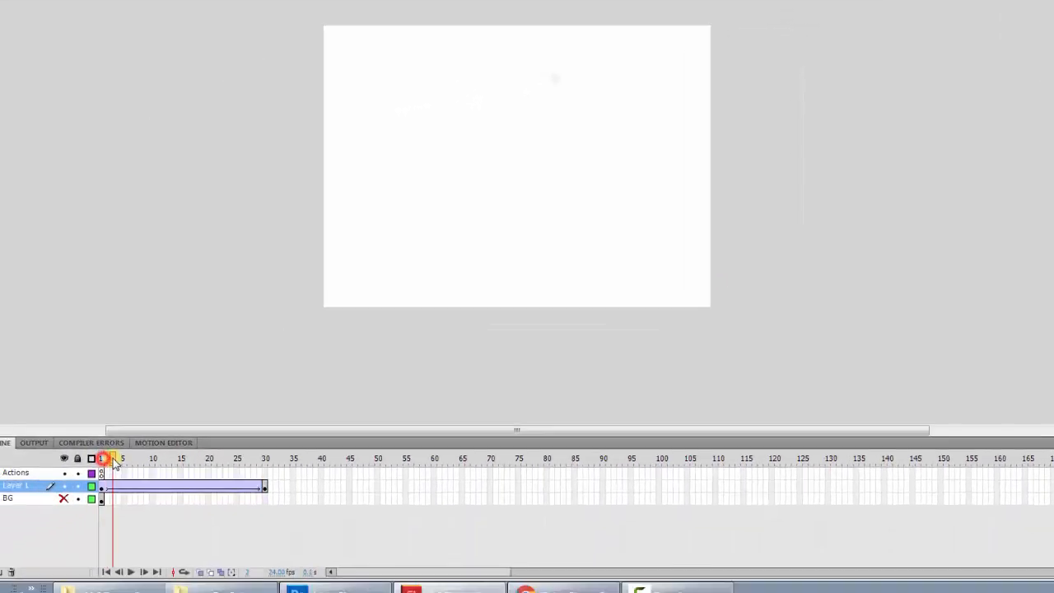
- Preview the fade-in, and copy the Layer 1 tween's motion as ActionScript 3.0 with the instance name this
left_click_drag(132, 441, 222, 449)
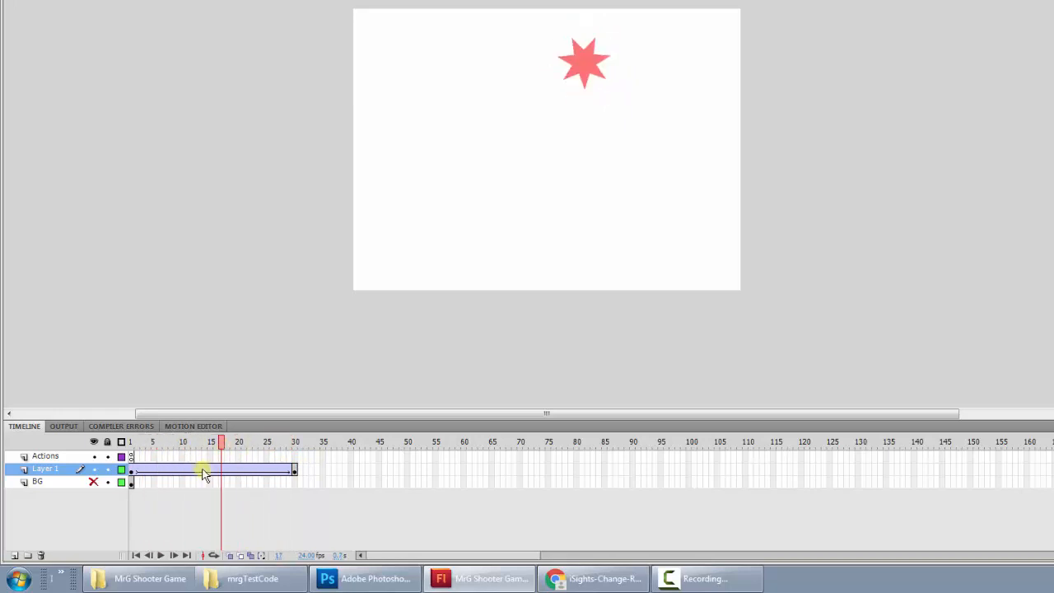
right_click(204, 475)
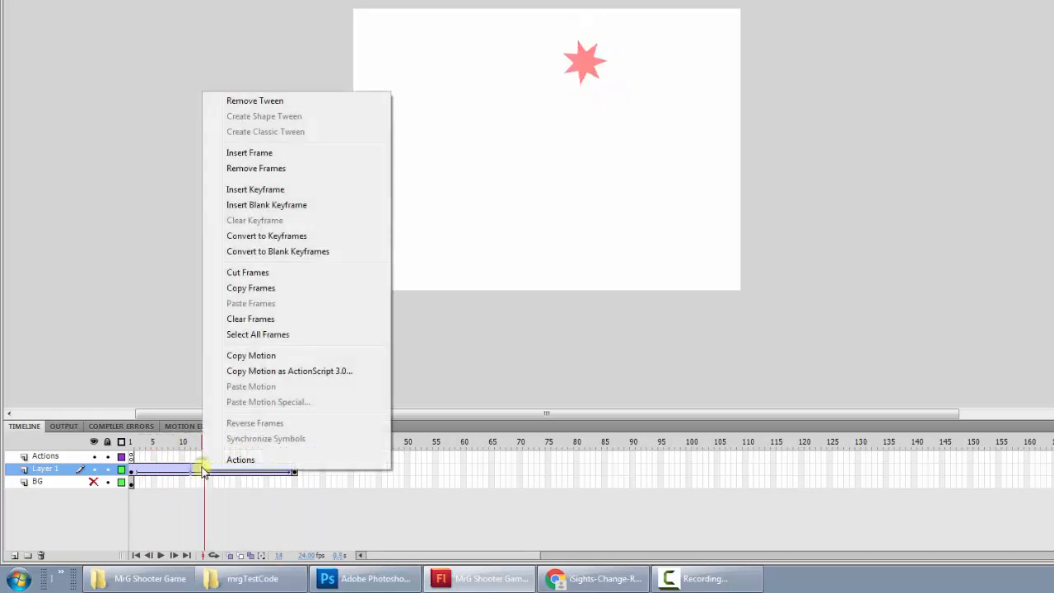
left_click(272, 372)
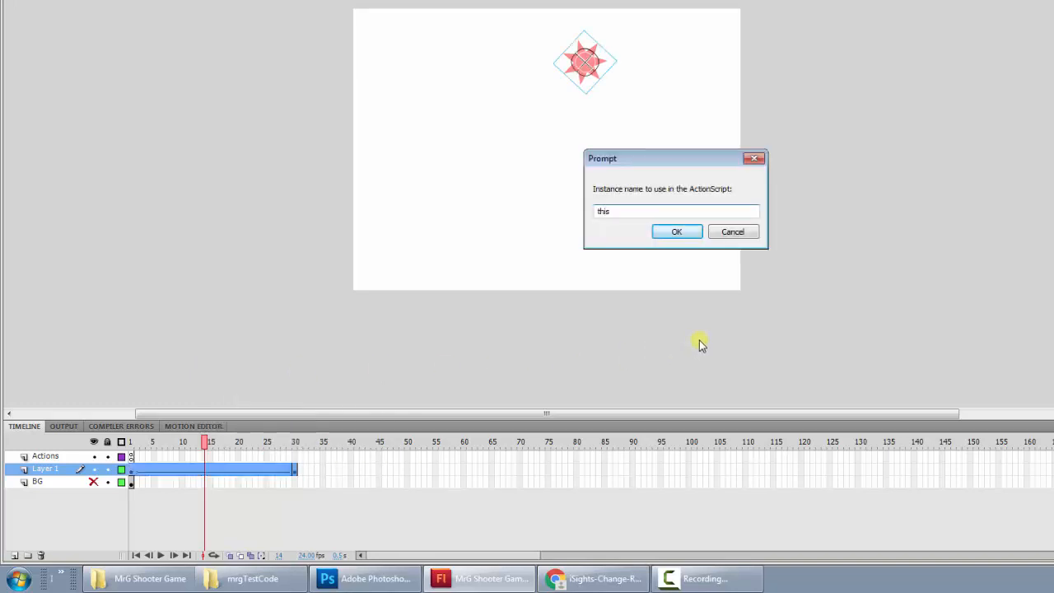
left_click(678, 233)
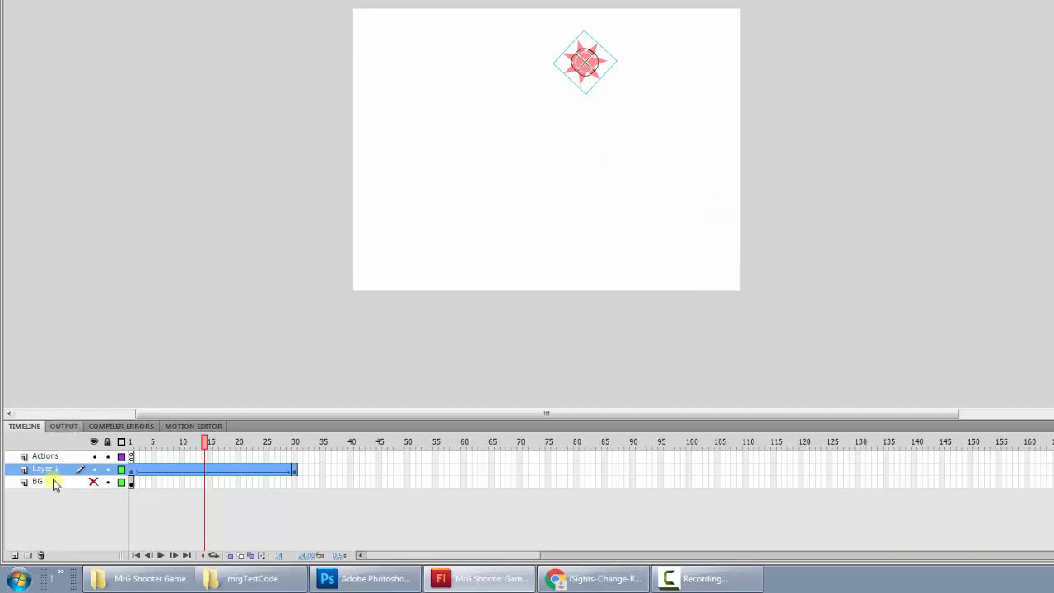
- Delete Layer 1 from the main timeline and open the Monster symbol from the library for editing
left_click(42, 555)
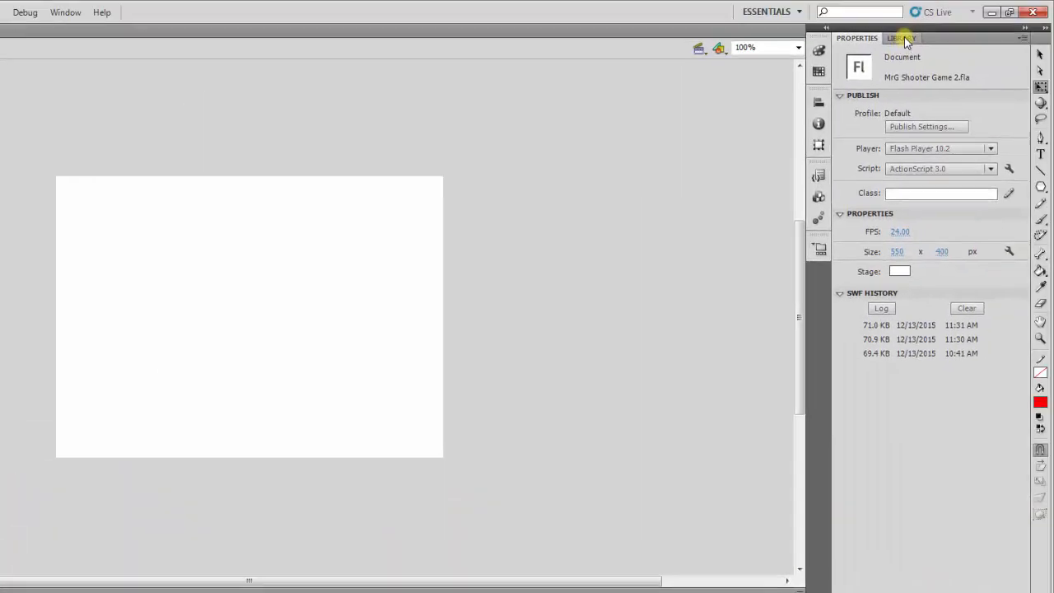
left_click(903, 38)
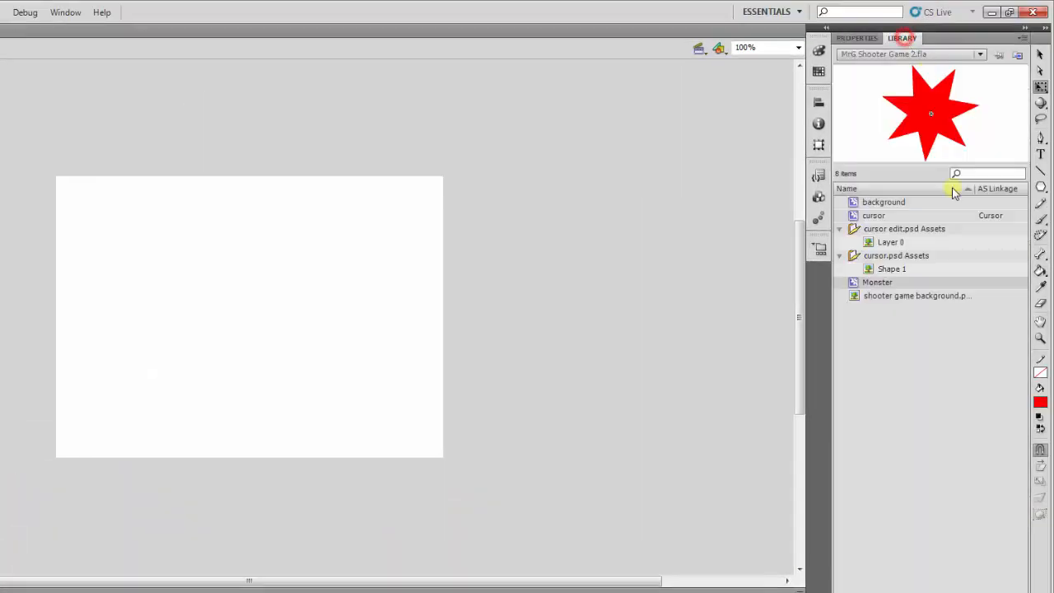
double_click(878, 283)
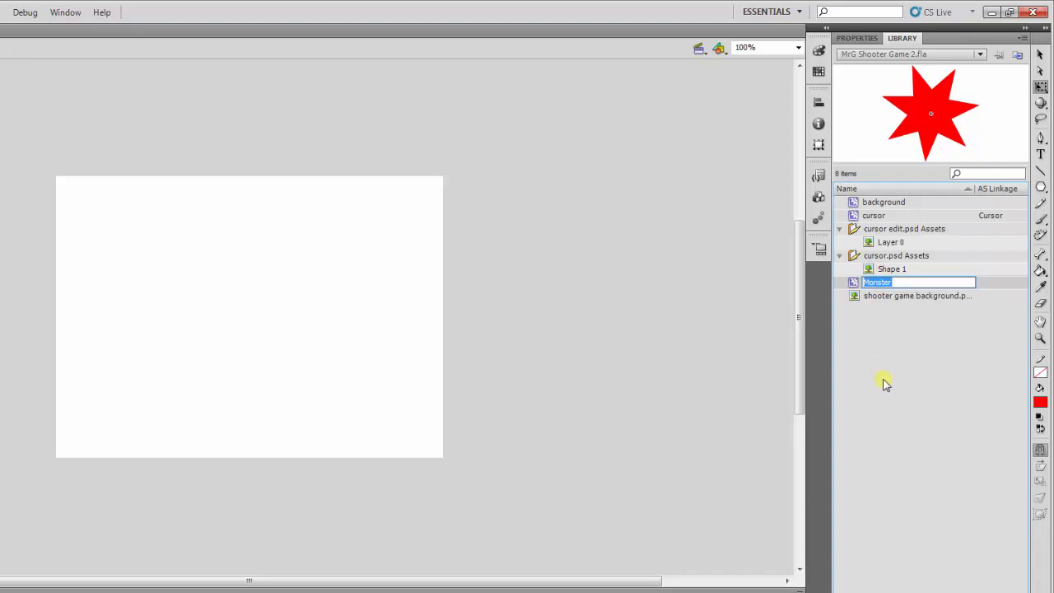
double_click(854, 286)
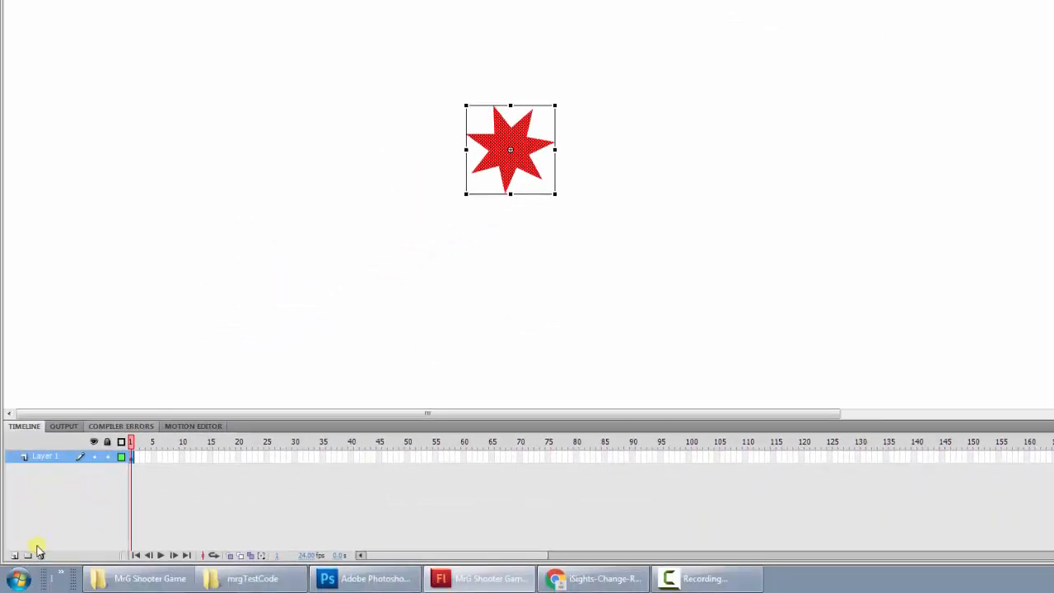
- Add a new layer named Actions above Layer 1 in the Monster symbol
left_click(14, 555)
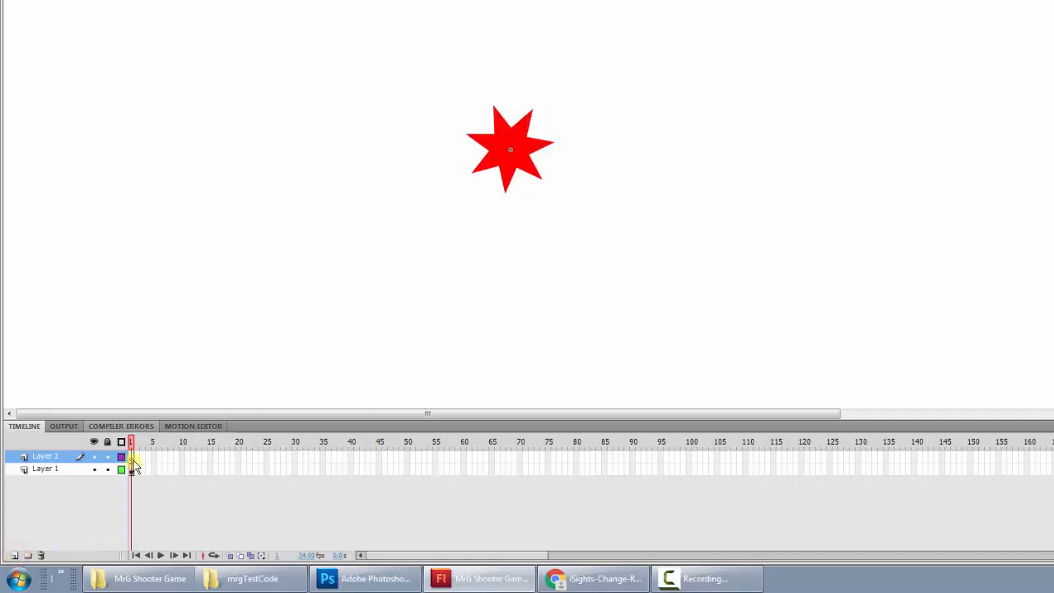
double_click(50, 456)
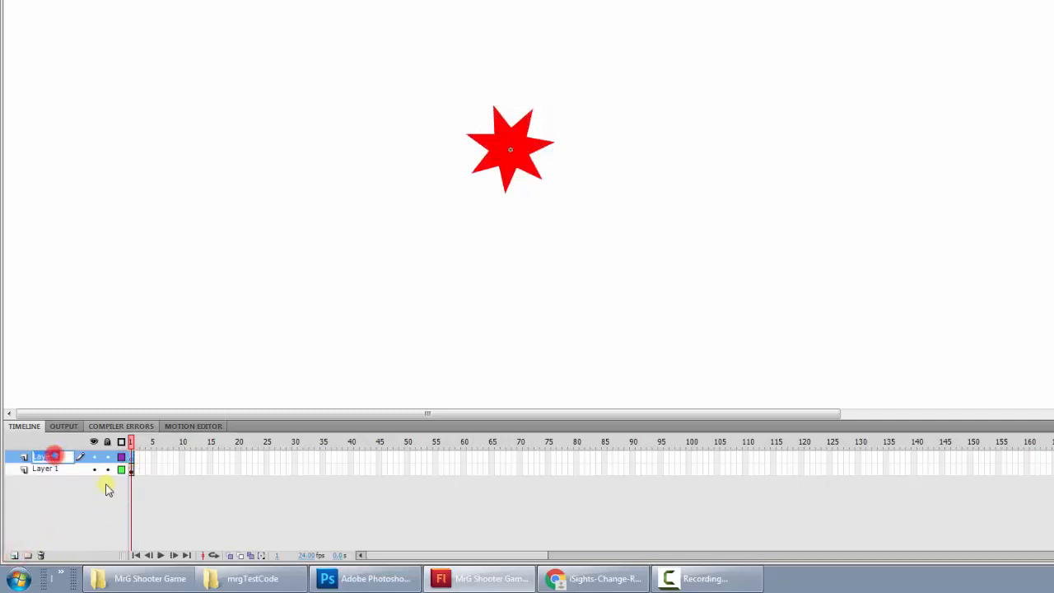
type("ctions")
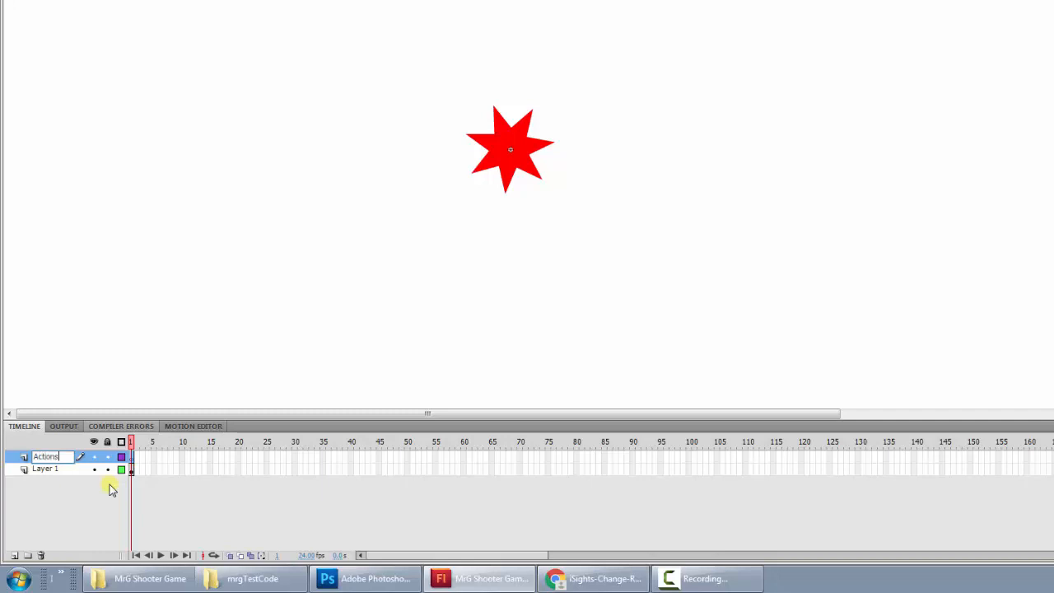
key("Return")
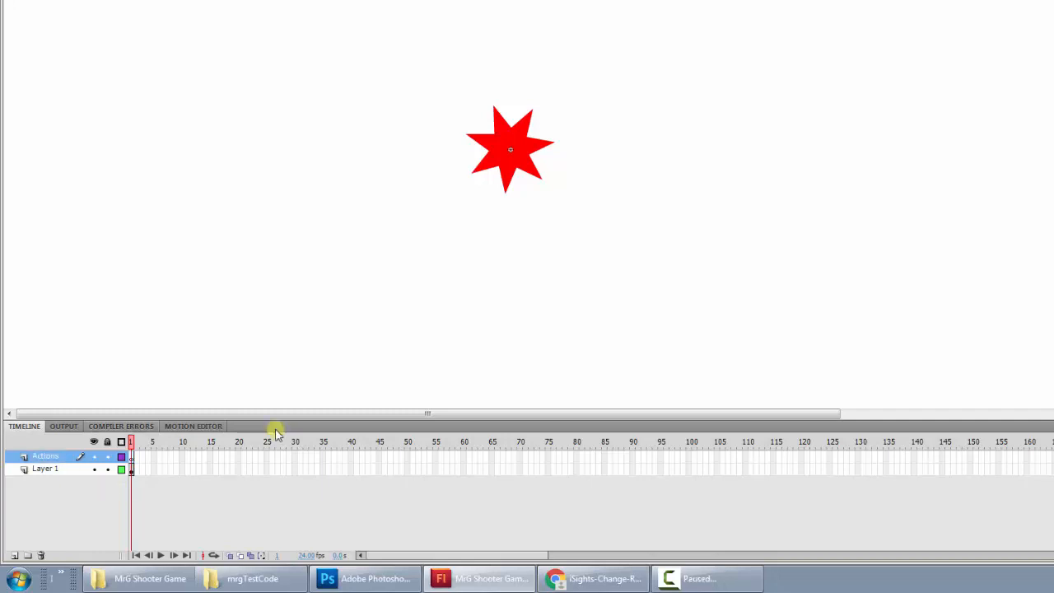
- Open the script of frame 1 on the Actions layer and paste the copied motion code into it
left_click(132, 457)
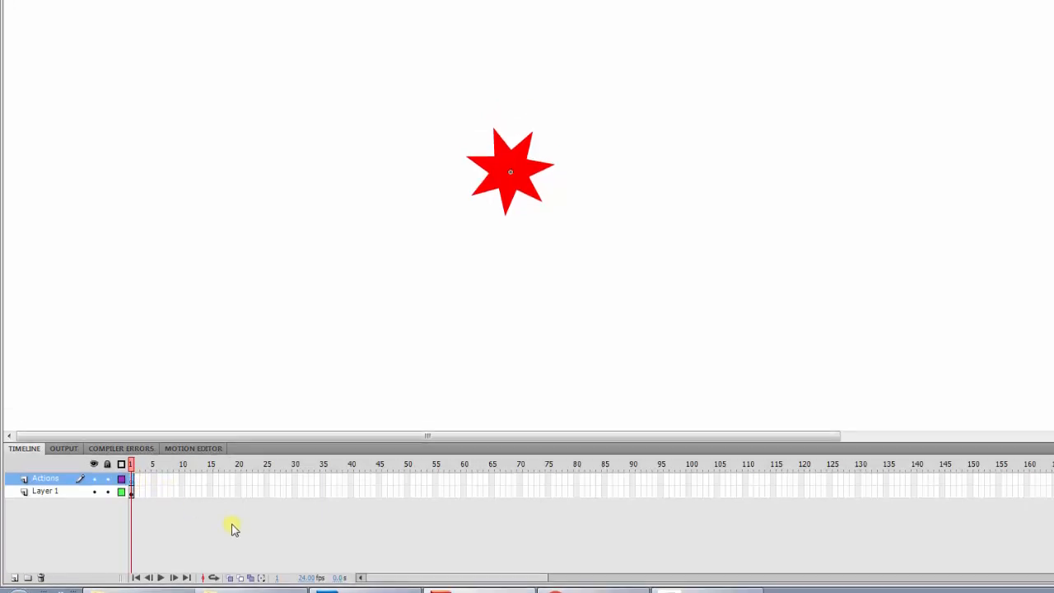
left_click(361, 13)
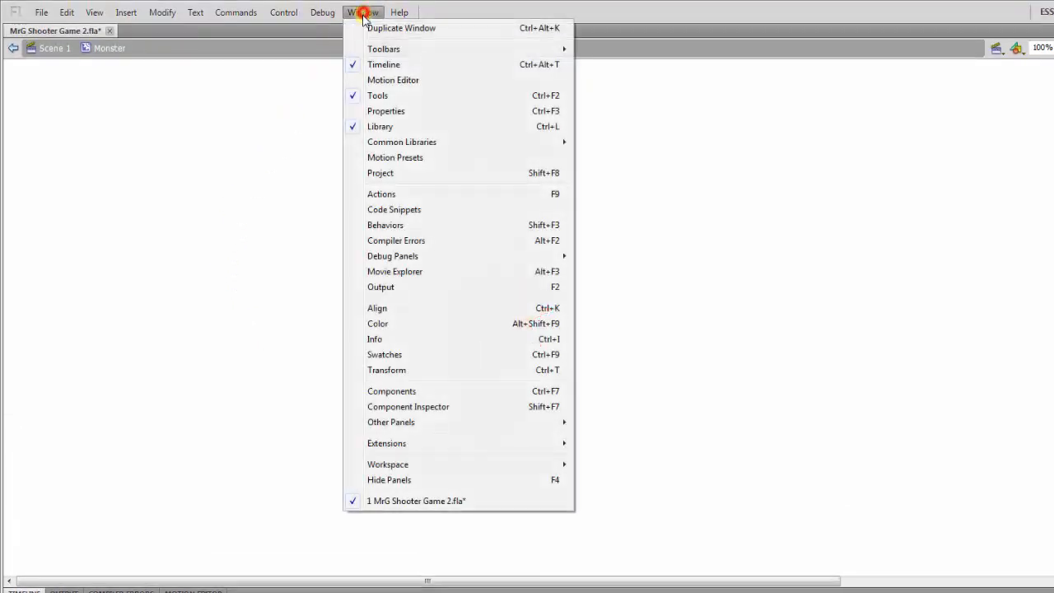
left_click(427, 195)
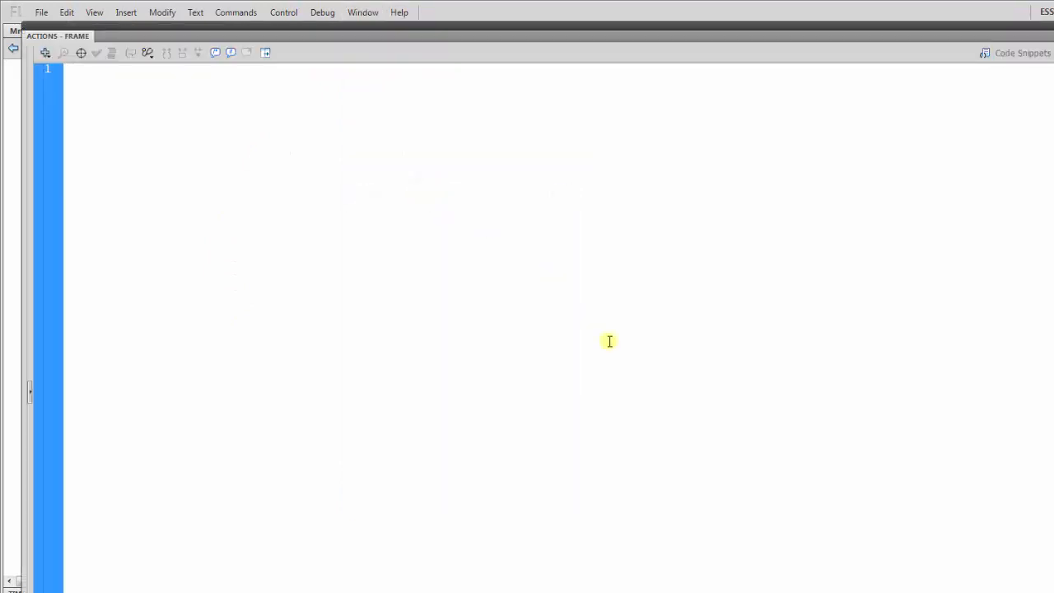
right_click(96, 108)
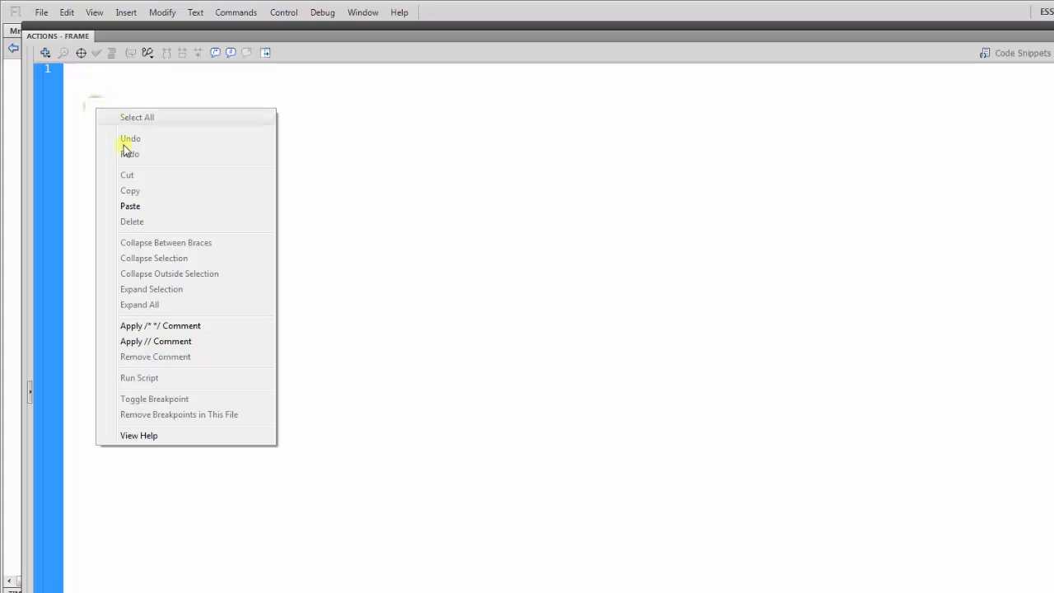
left_click(125, 206)
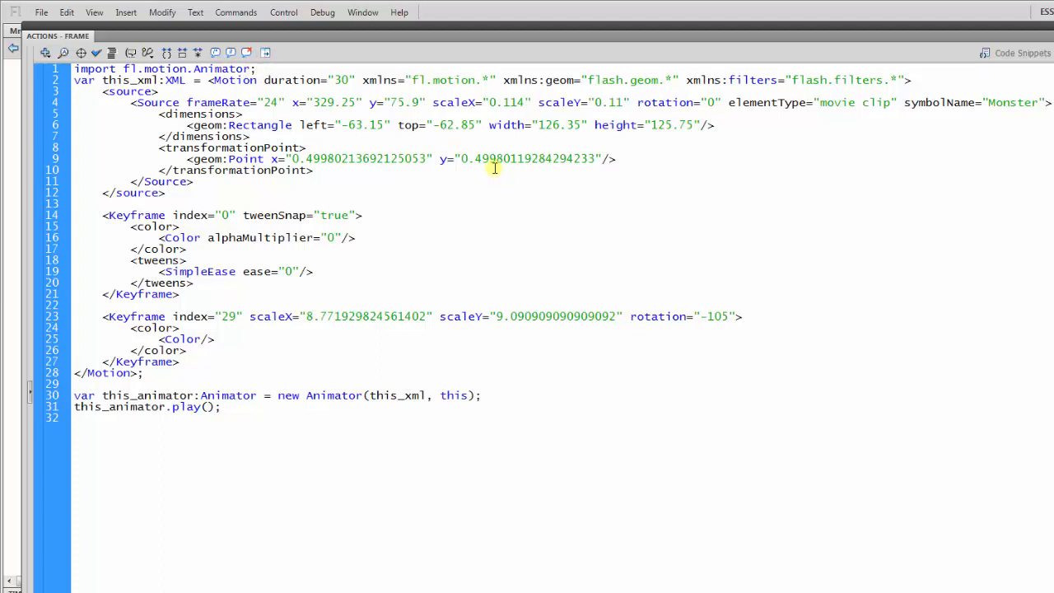
- Add the line import fl.motion.MtionEvent; directly below the fl.motion.Animator import
key("Return")
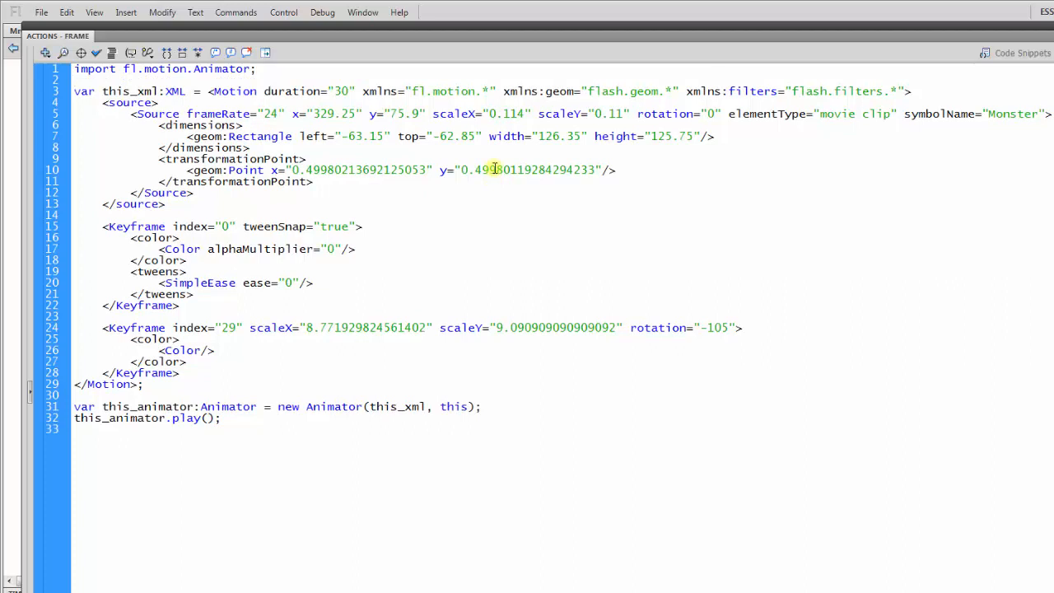
type("import fl")
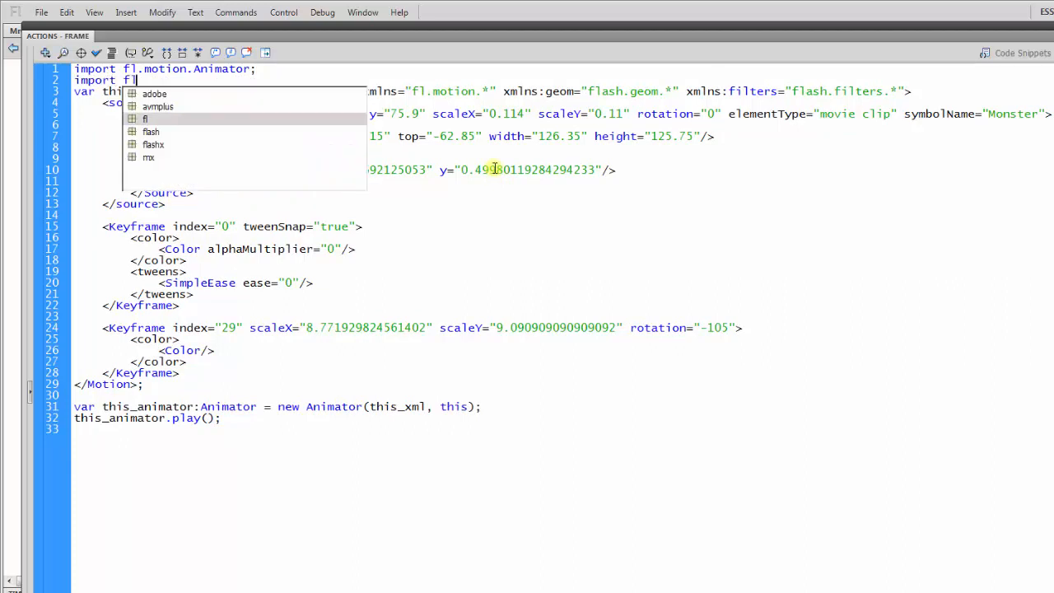
type(".motion")
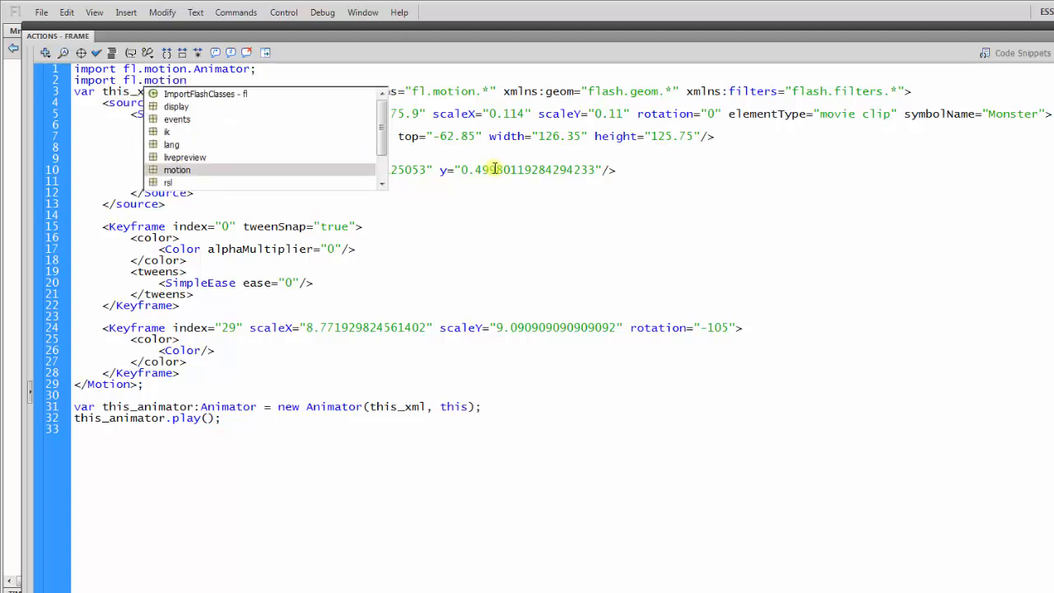
type(".Mtion")
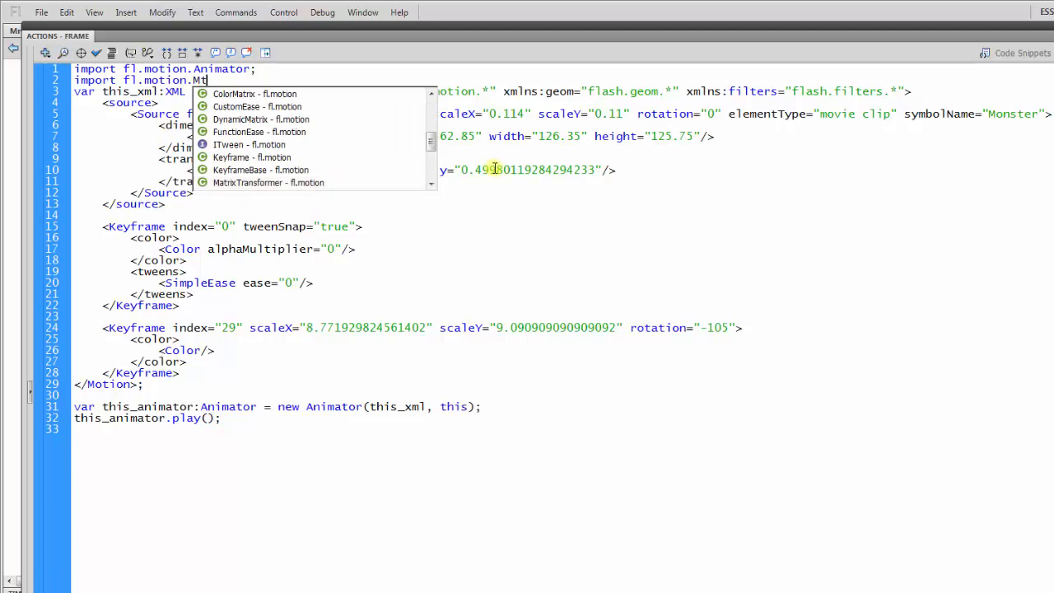
type("Event")
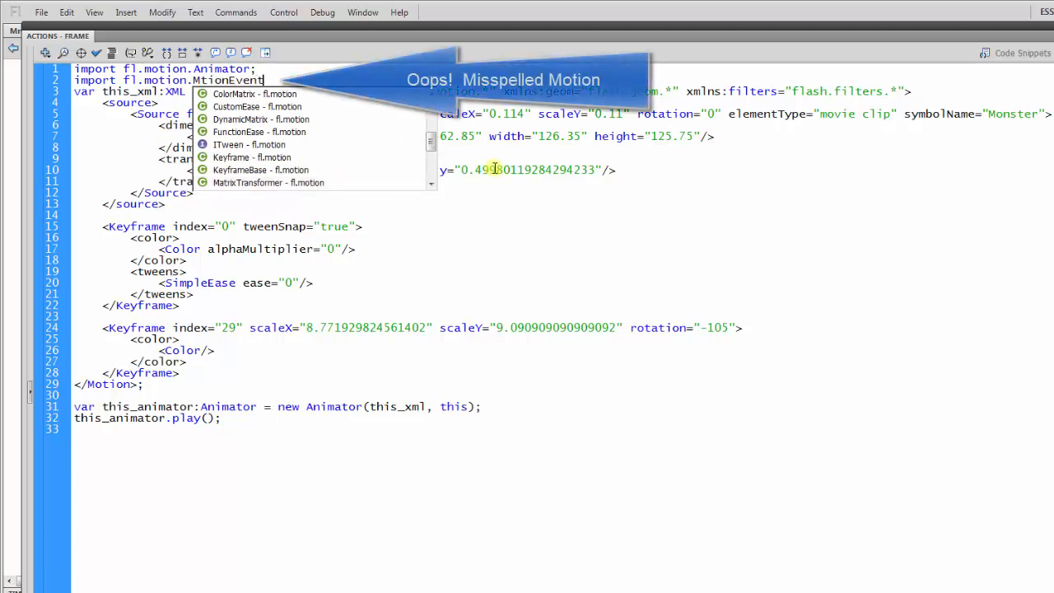
type(";")
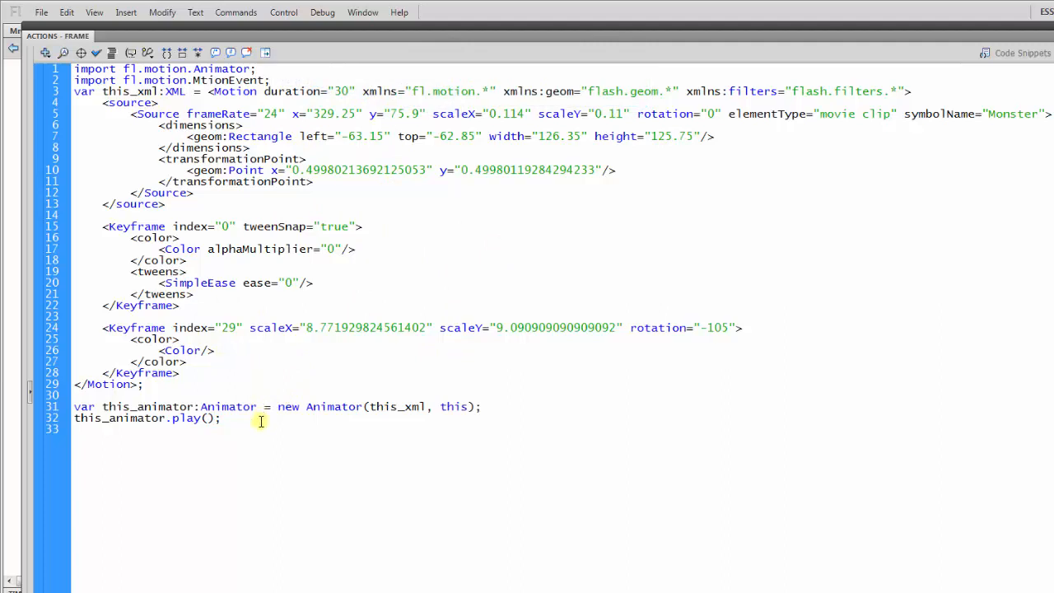
- Add blank lines below this_animator.play(); and correct the spelling of the imported class to MotionEvent
left_click(235, 420)
key("Return")
key("Return")
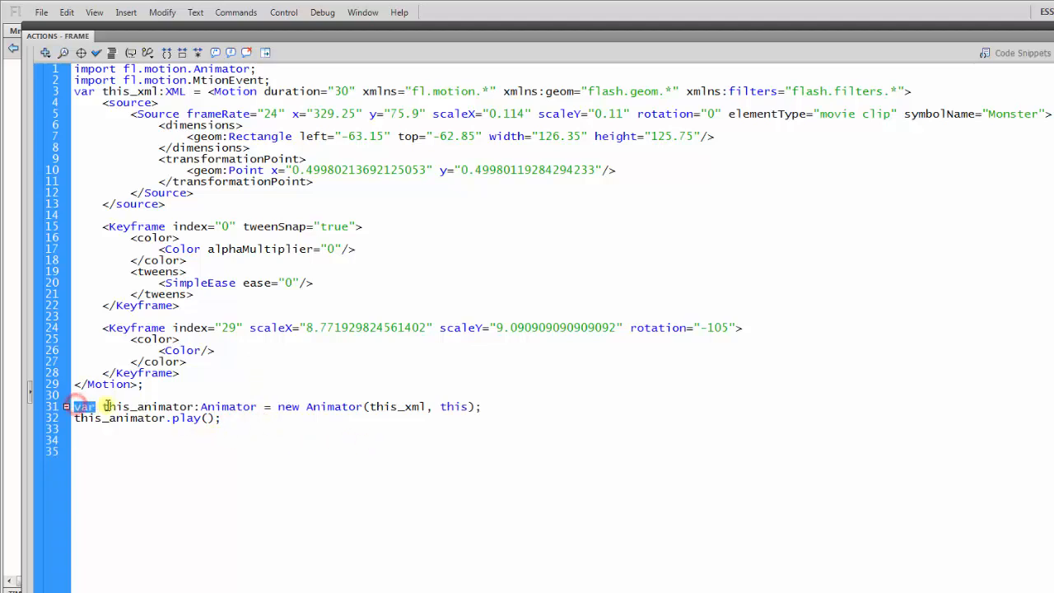
left_click_drag(101, 406, 190, 406)
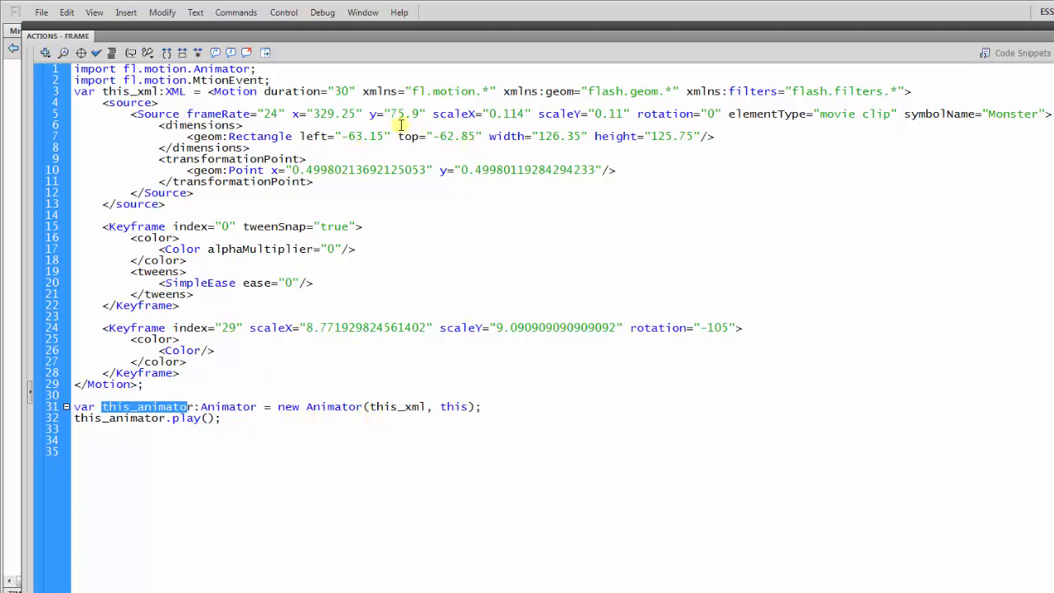
left_click(229, 420)
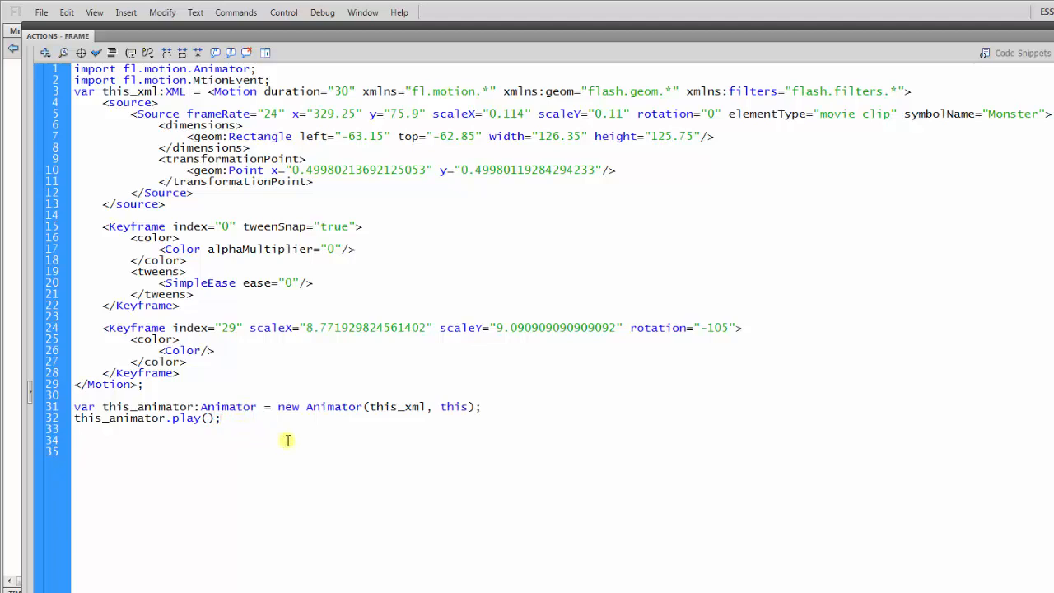
type("++")
key("BackSpace")
key("BackSpace")
key("Return")
key("Return")
left_click(198, 79)
type("o")
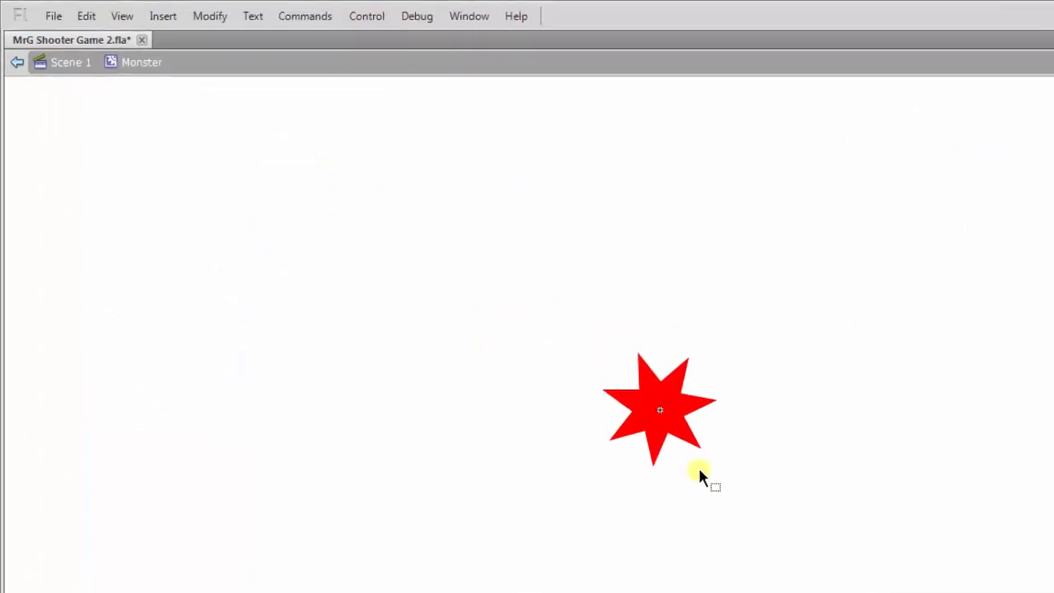
- Return to Scene 1 and delete Layer 2 with its Monster instance from the main timeline
left_click(112, 98)
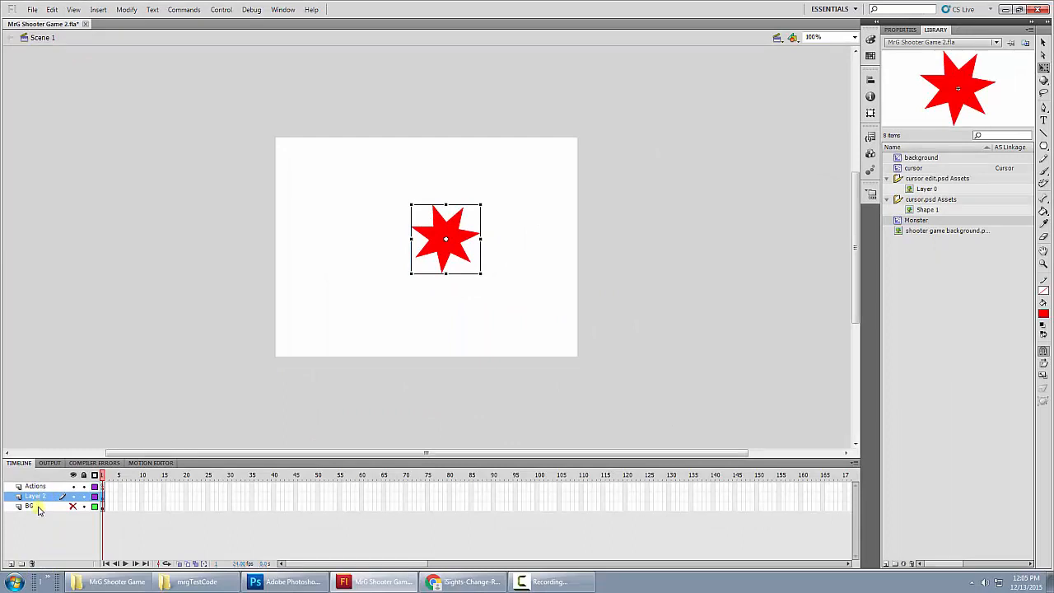
left_click(447, 240)
left_click(33, 564)
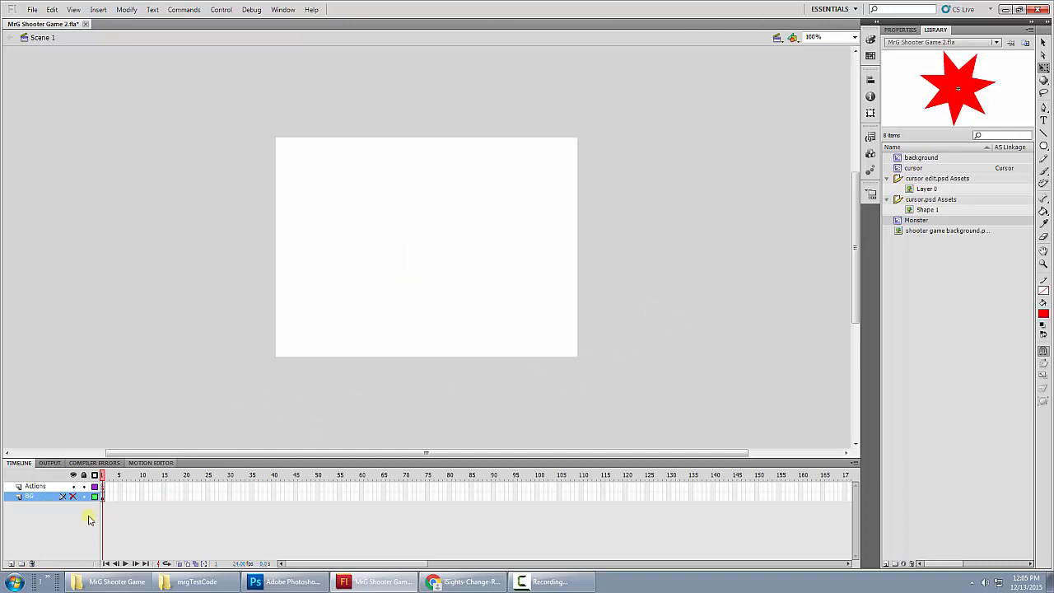
- Test the movie with a temporary Monster instance placed on a new layer, and delete that layer
left_click(11, 565)
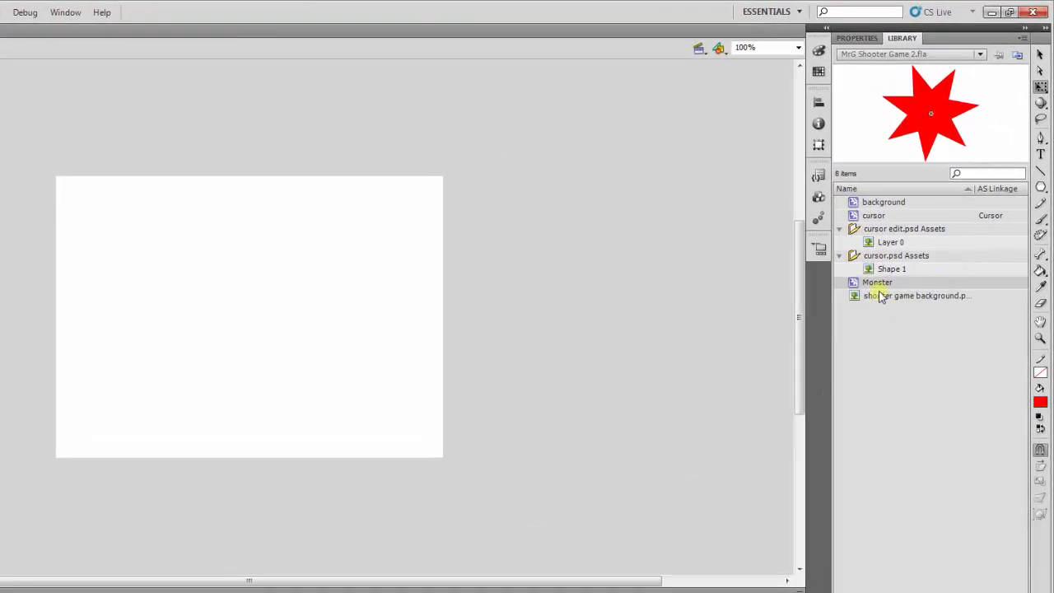
left_click_drag(871, 257, 254, 323)
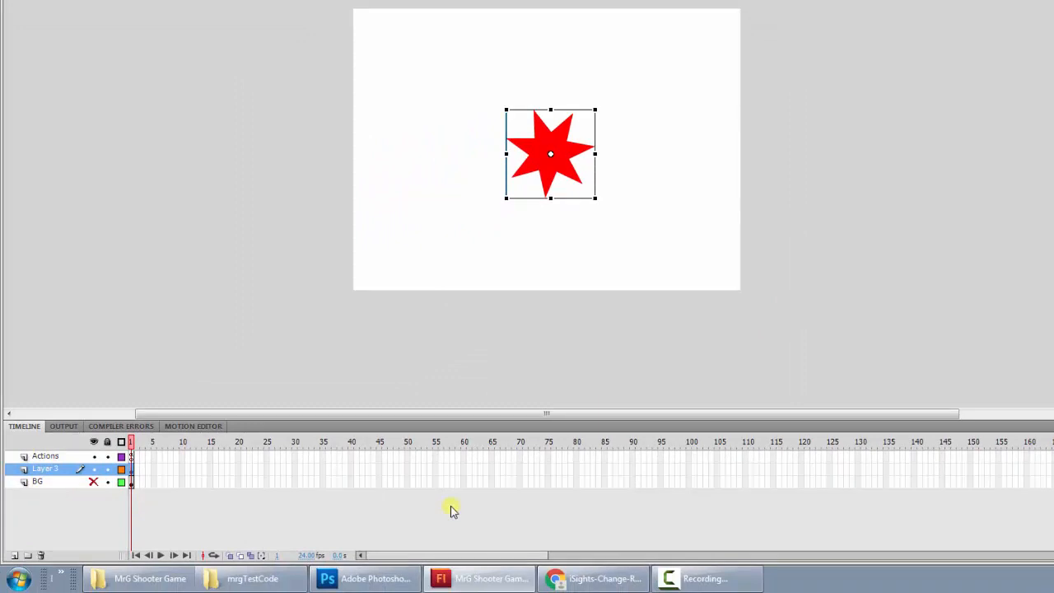
key("ctrl+Return")
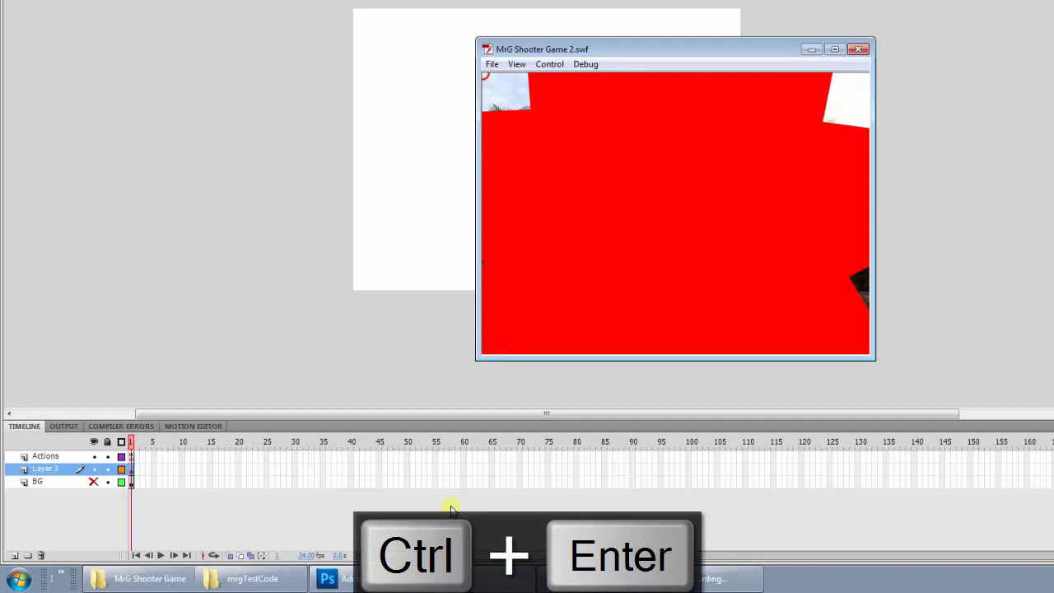
left_click(859, 51)
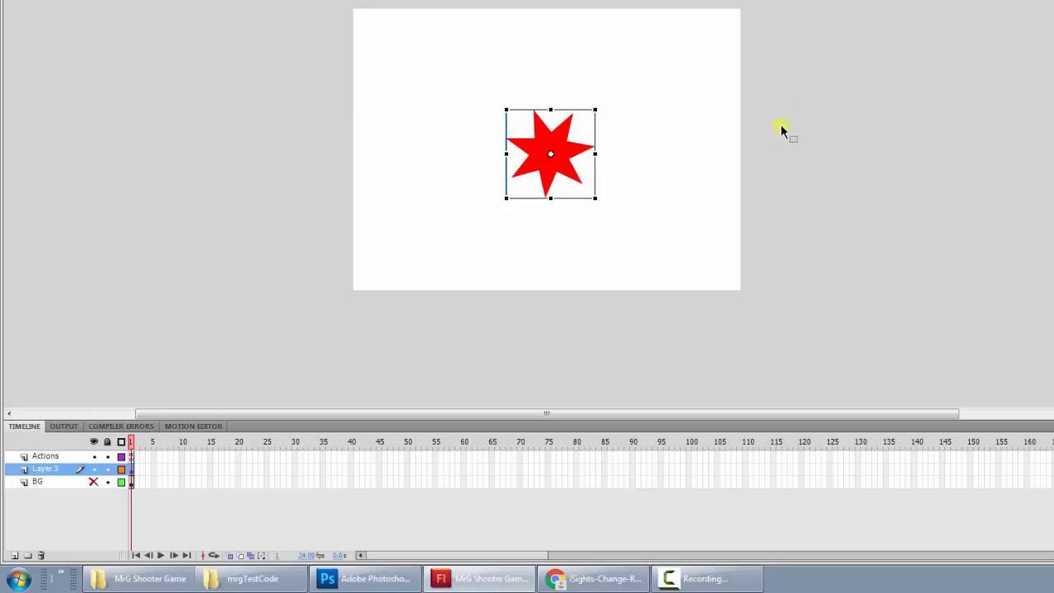
left_click(39, 556)
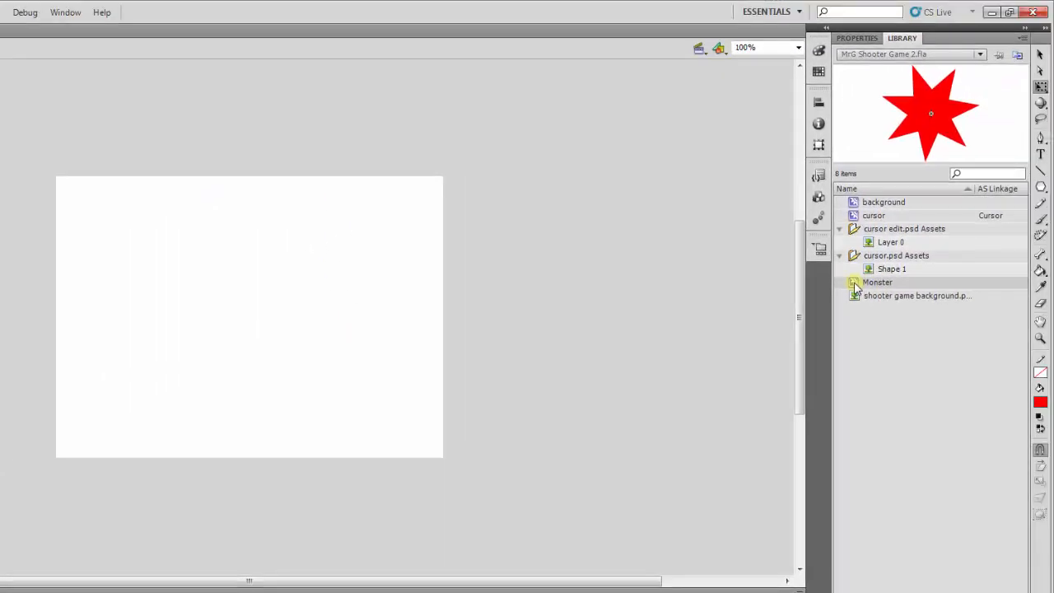
- Open the Monster symbol from the library and show the script of frame 1 on its Actions layer
double_click(857, 283)
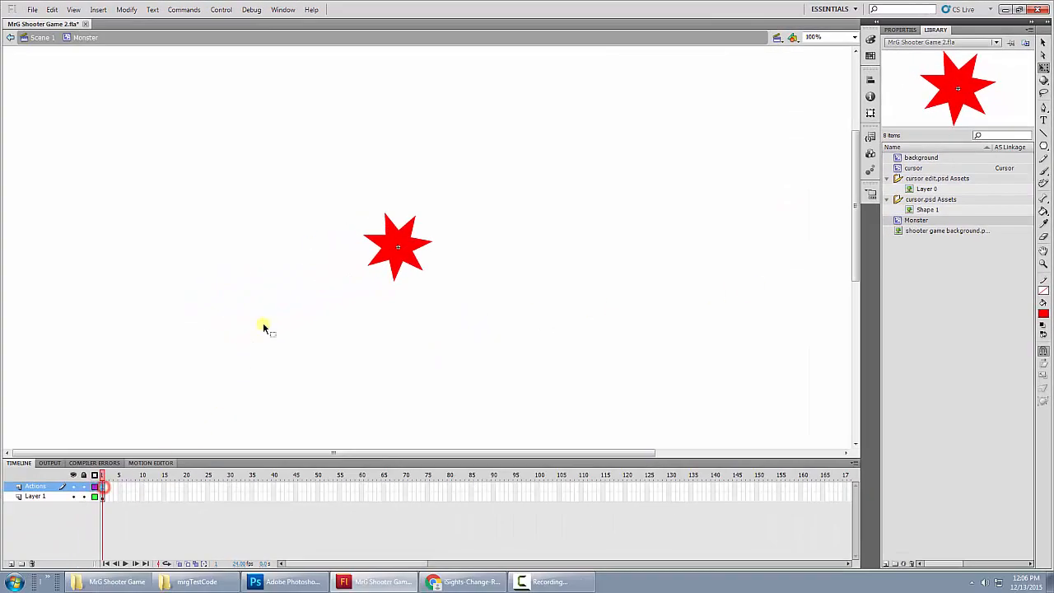
left_click(282, 9)
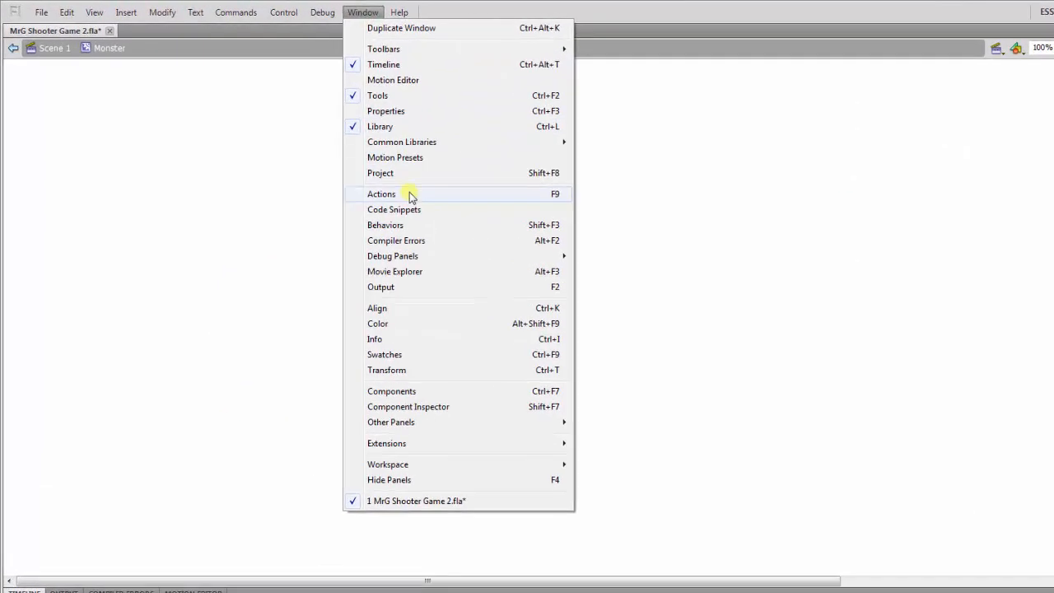
left_click(317, 153)
- Write a line below the play call that adds a MotionEvent.MOTION_END listener to this_animator, with hurtPlayer as its handler
left_click(228, 440)
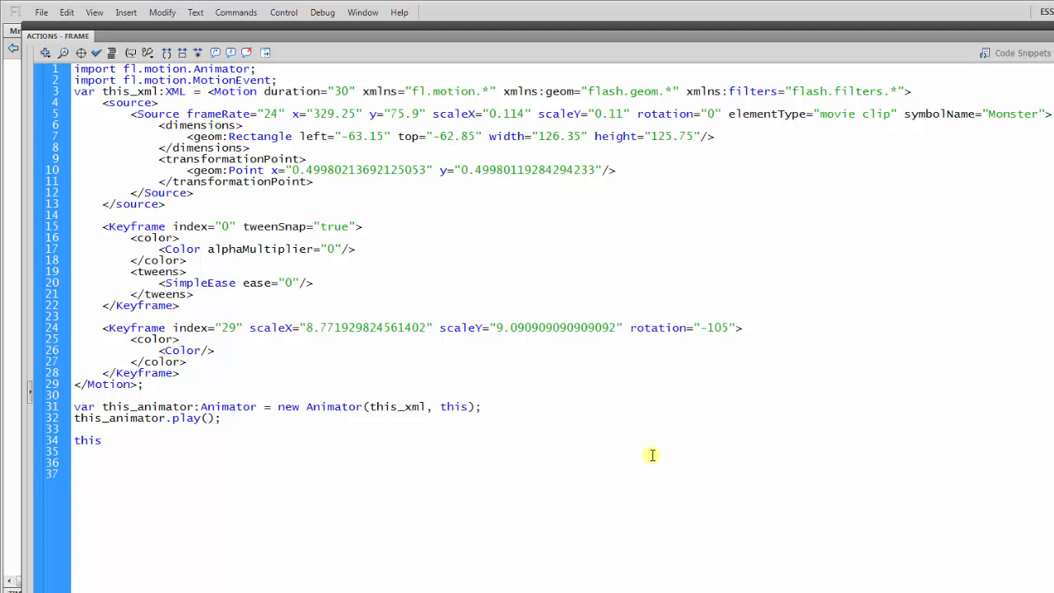
type("this_animator")
left_click_drag(191, 406, 88, 418)
left_click(171, 442)
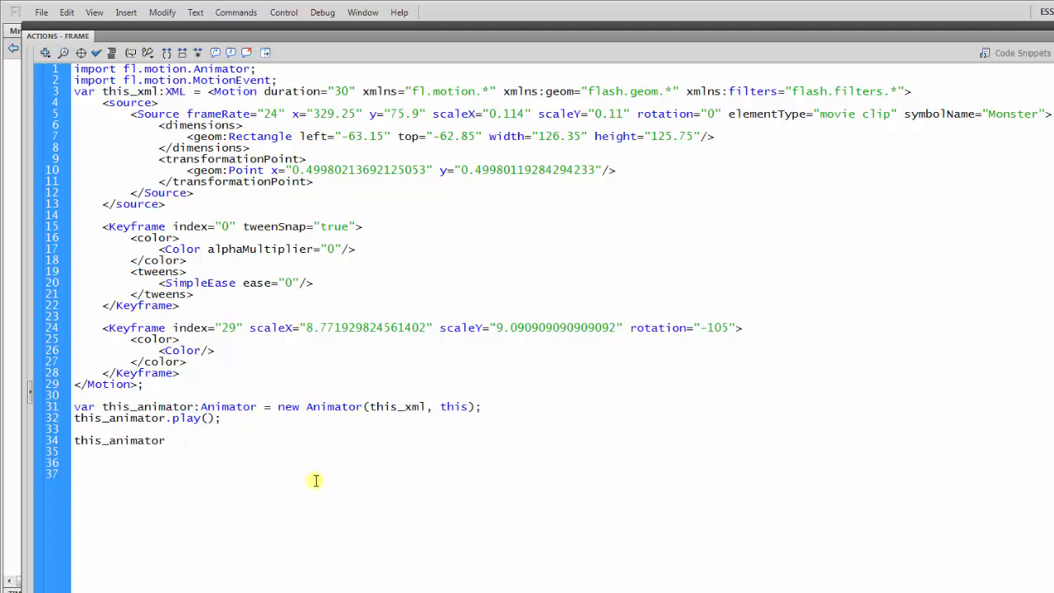
type(".add")
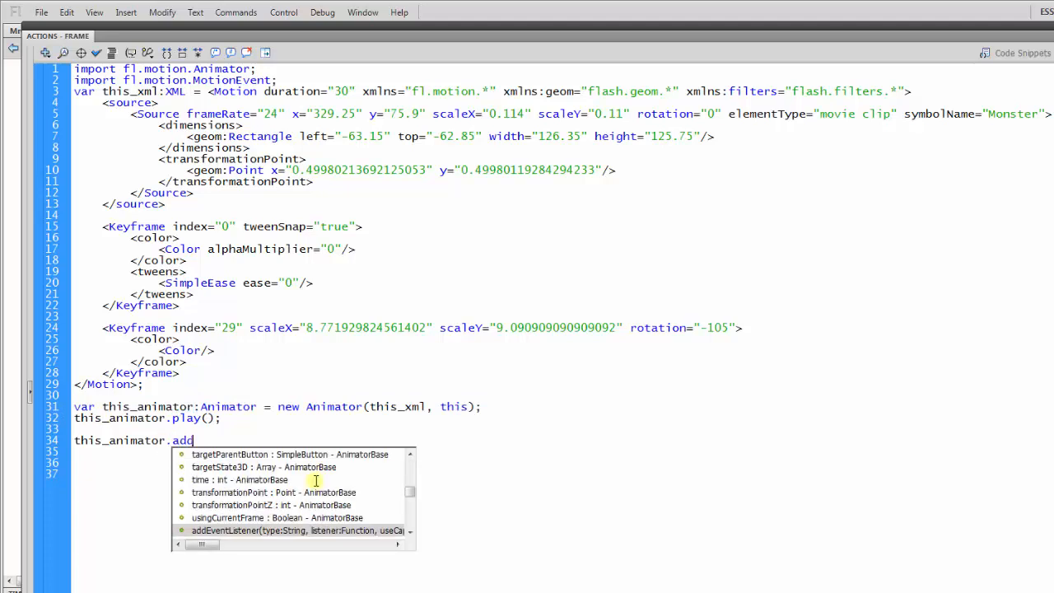
key("Return")
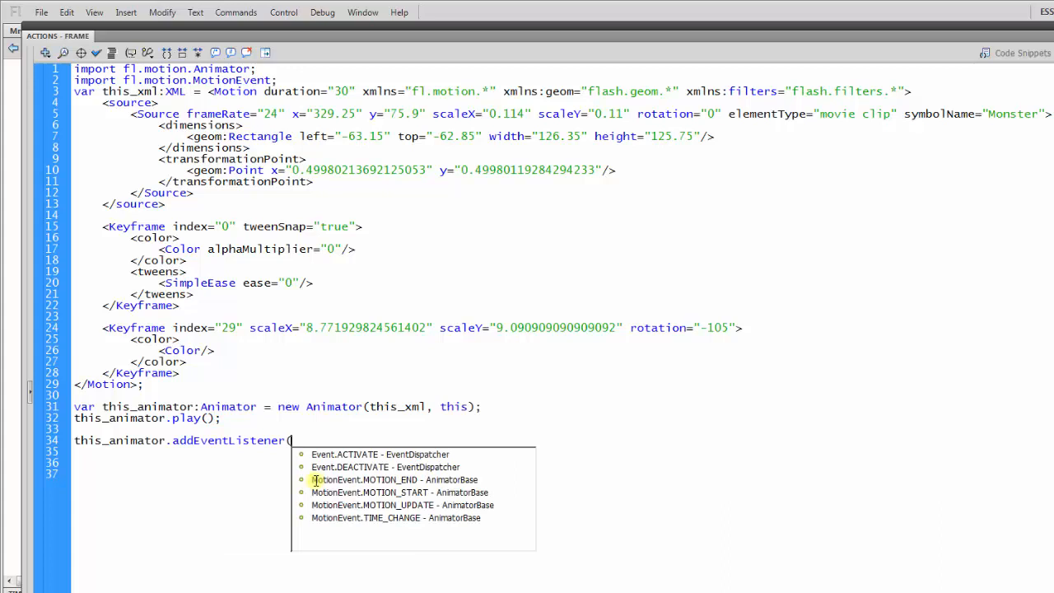
type("M")
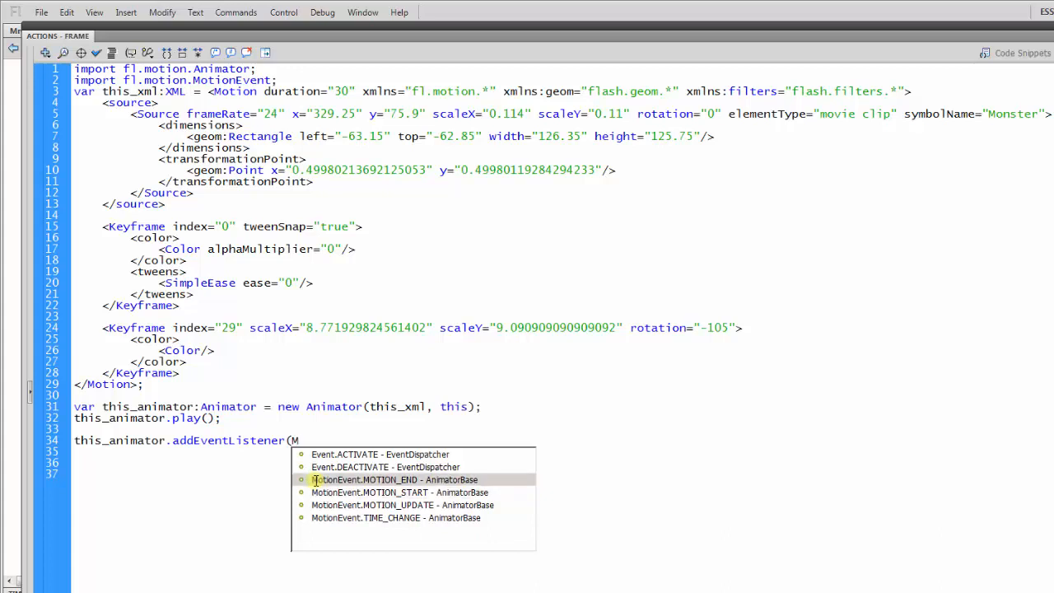
double_click(316, 480)
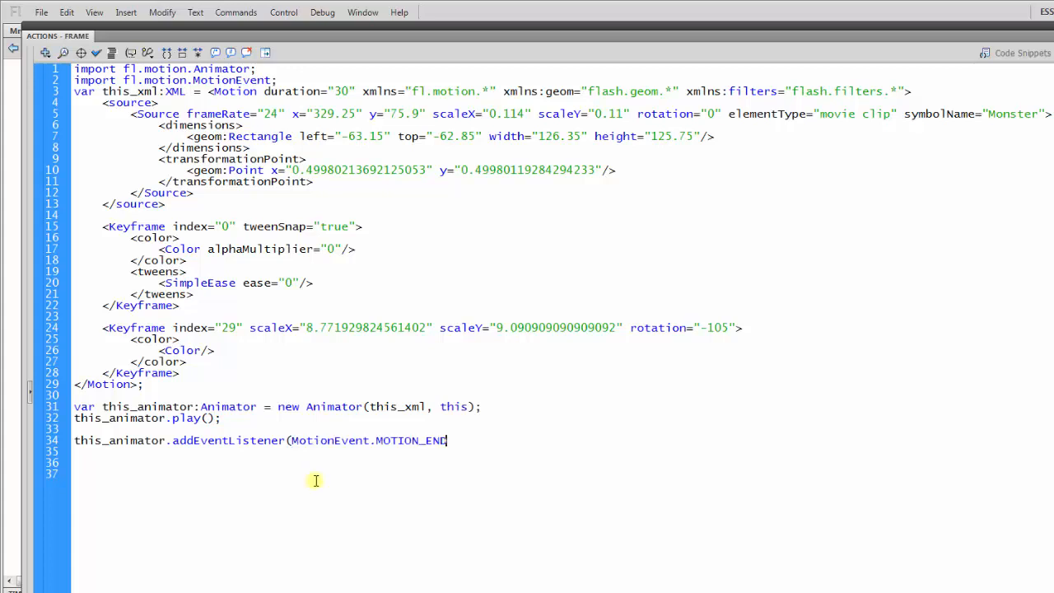
type(", ")
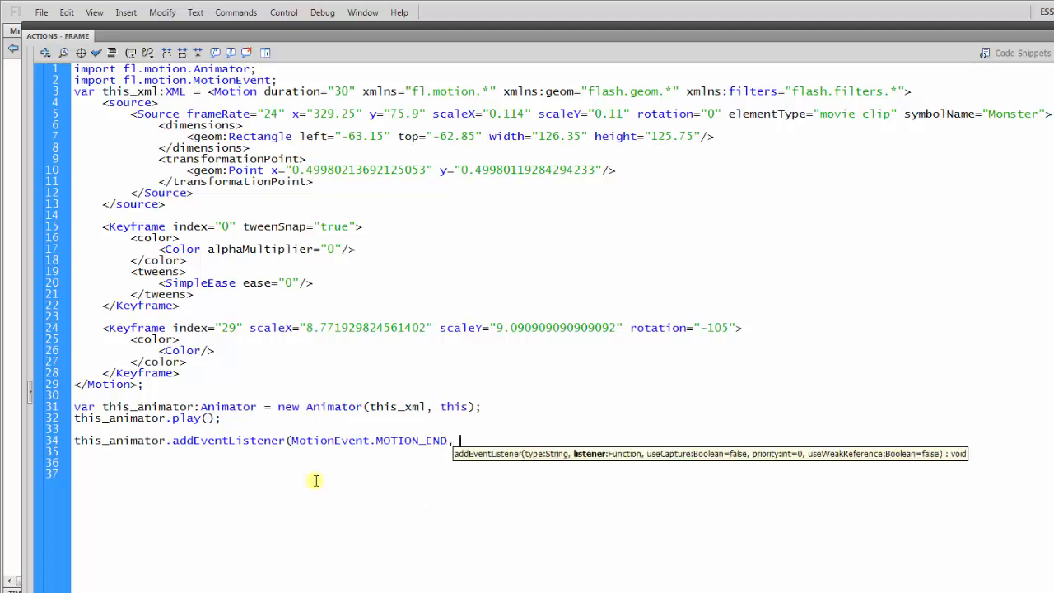
type("hurtPlayer);")
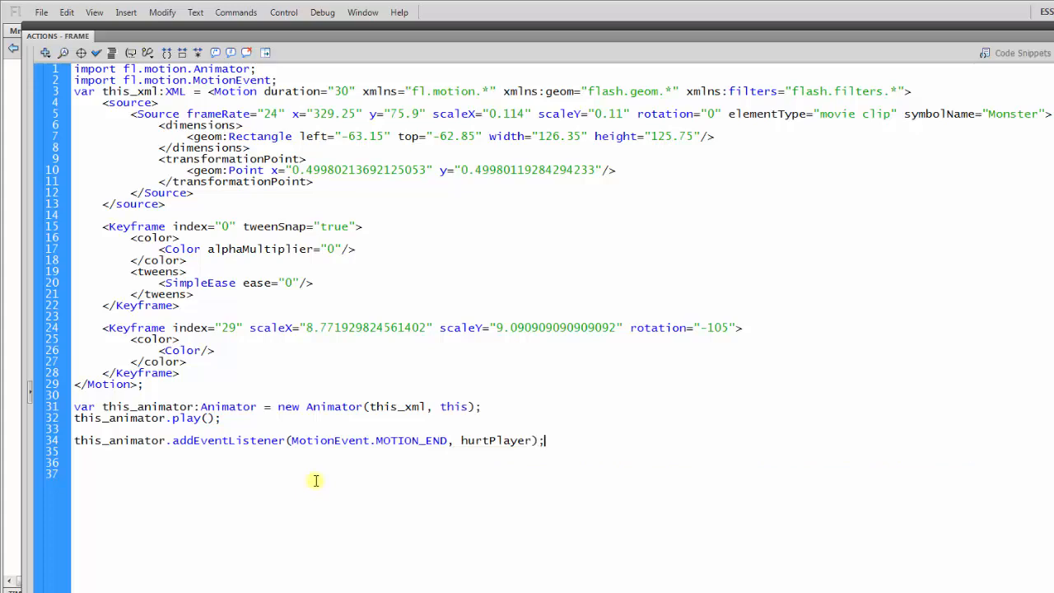
- Declare a hurtPlayer function below the listener line, with the parameter event:MotionEvent and the return type void
key("Return")
key("Return")
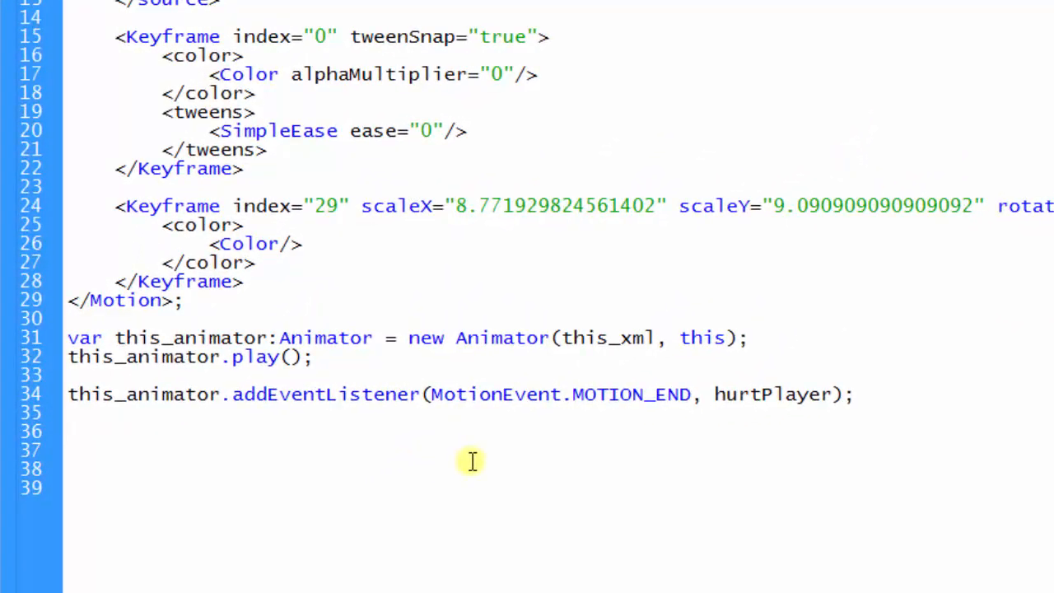
type("function")
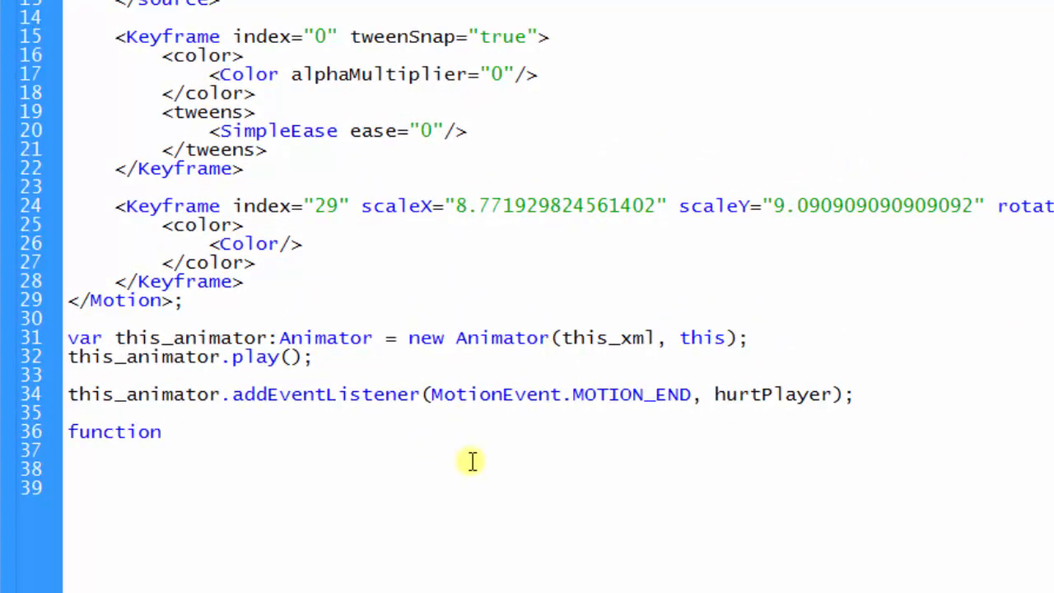
type(" hurtPlayer")
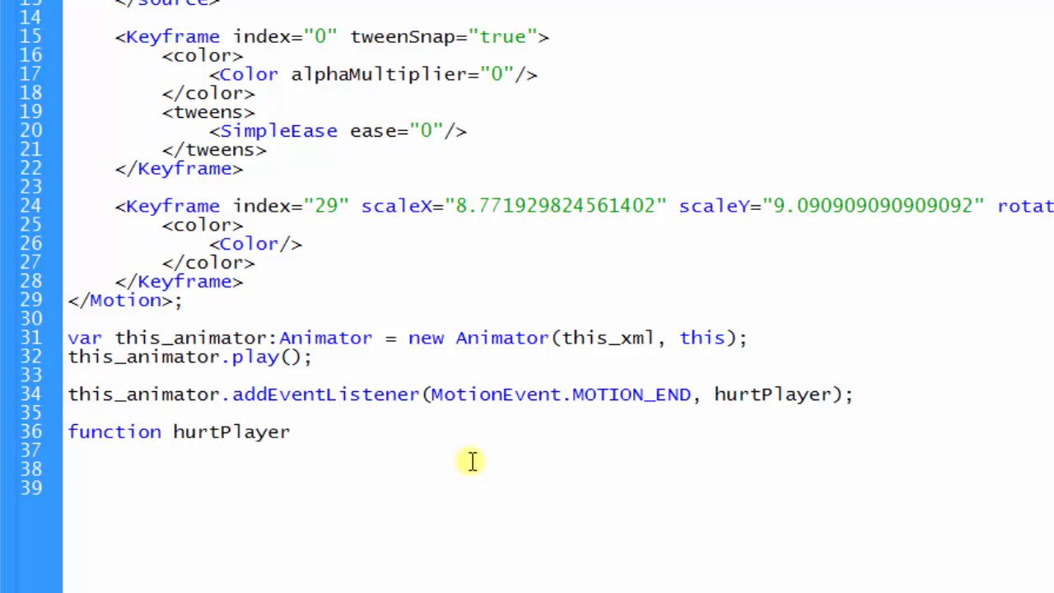
type("(event:")
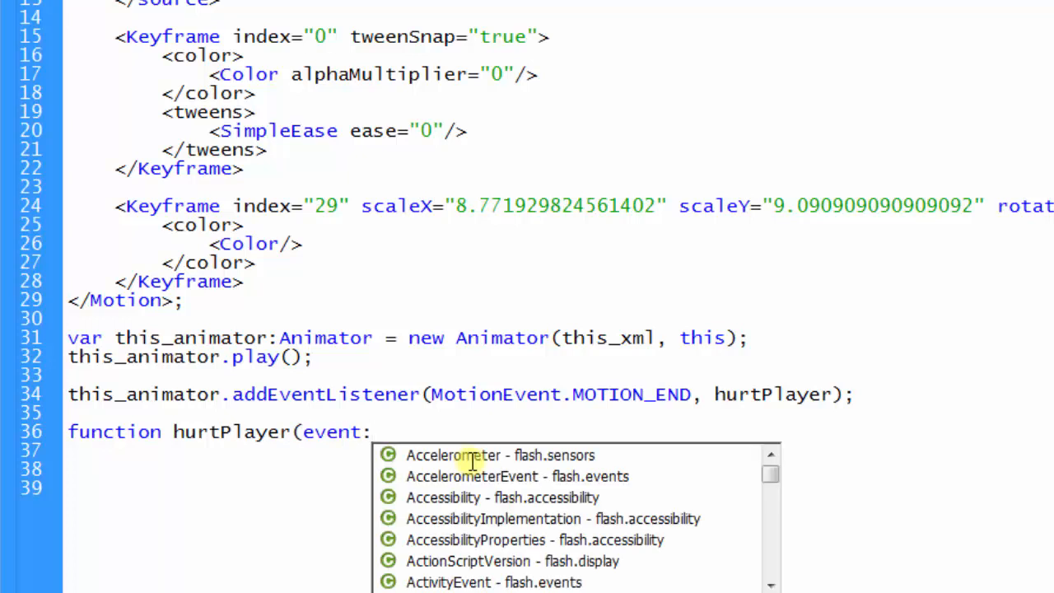
type("Motio")
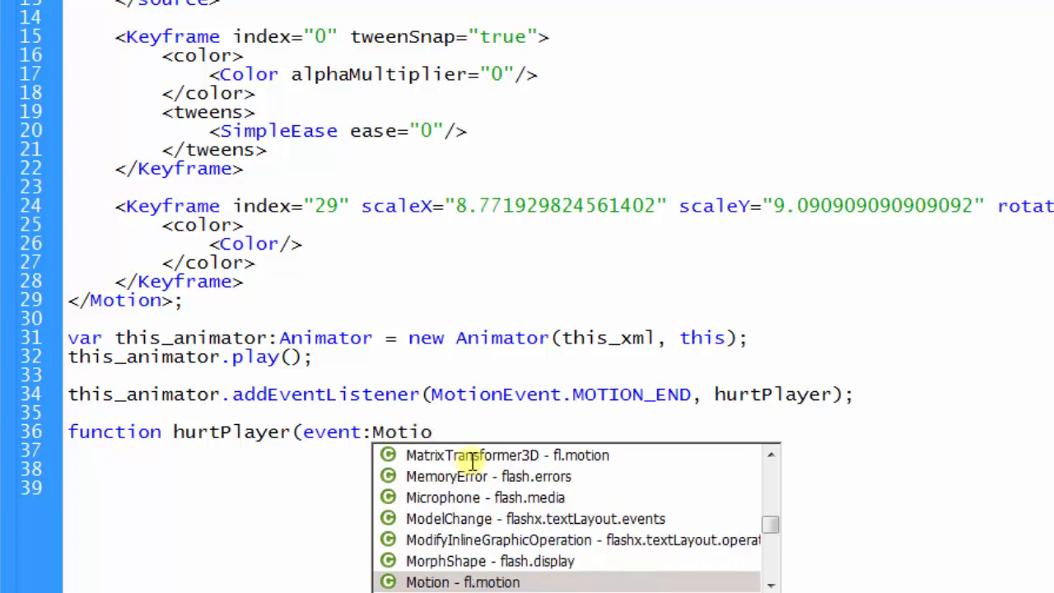
type("nEvent")
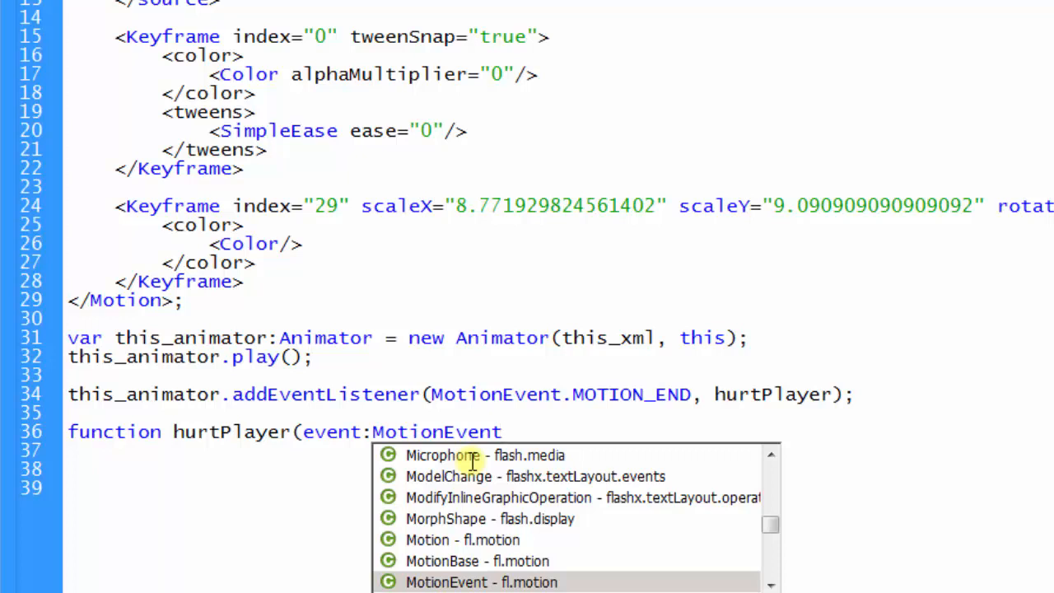
type(")")
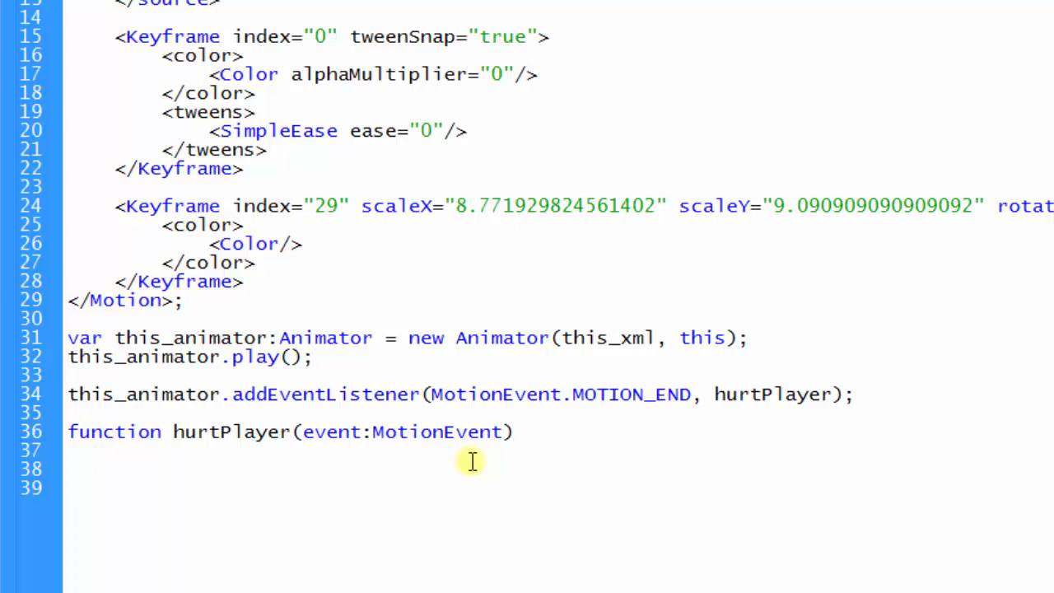
type(":")
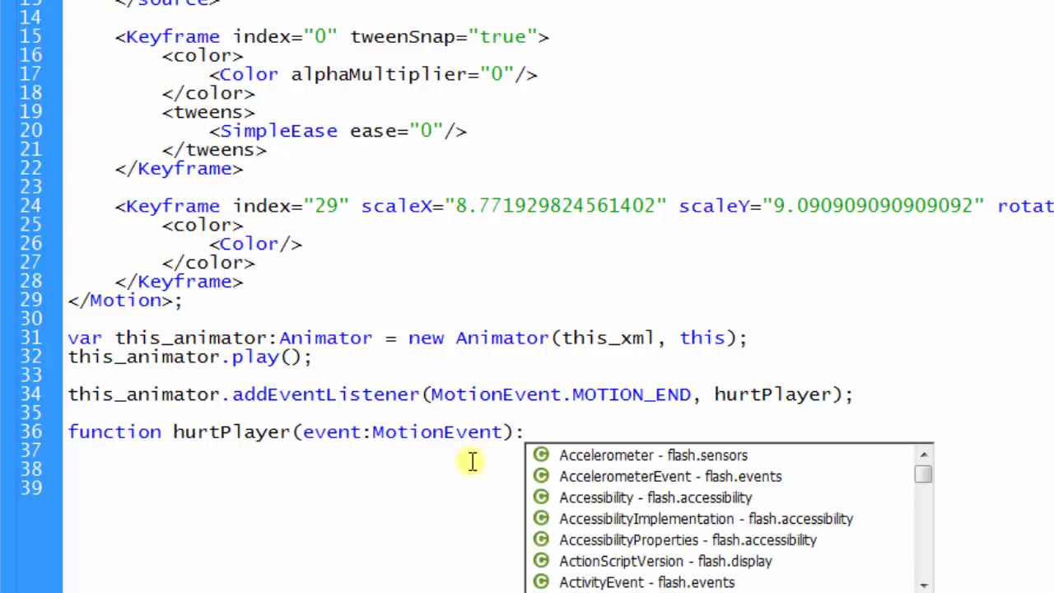
type("void")
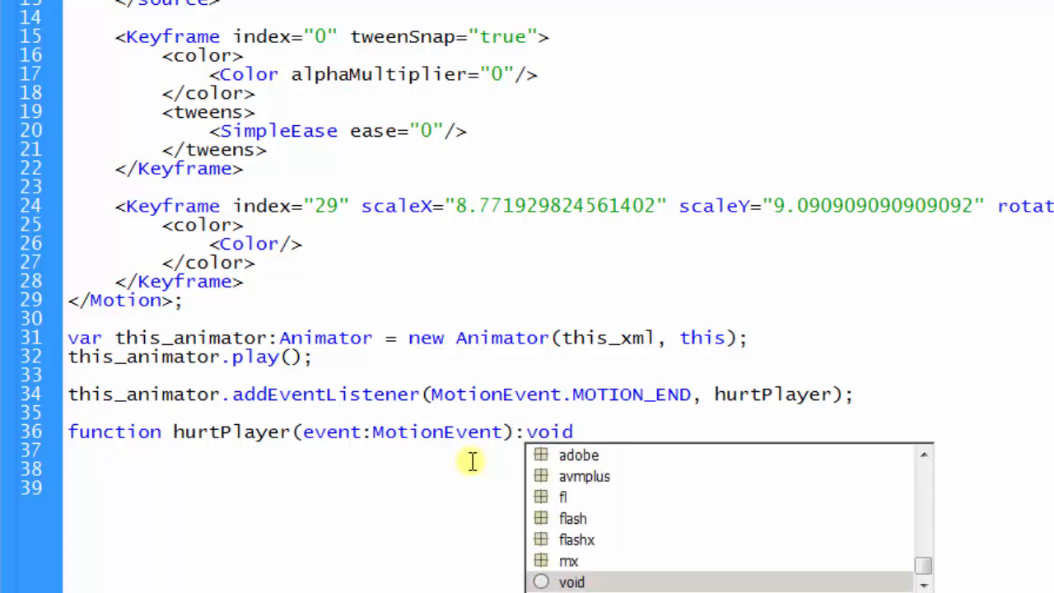
key("Escape")
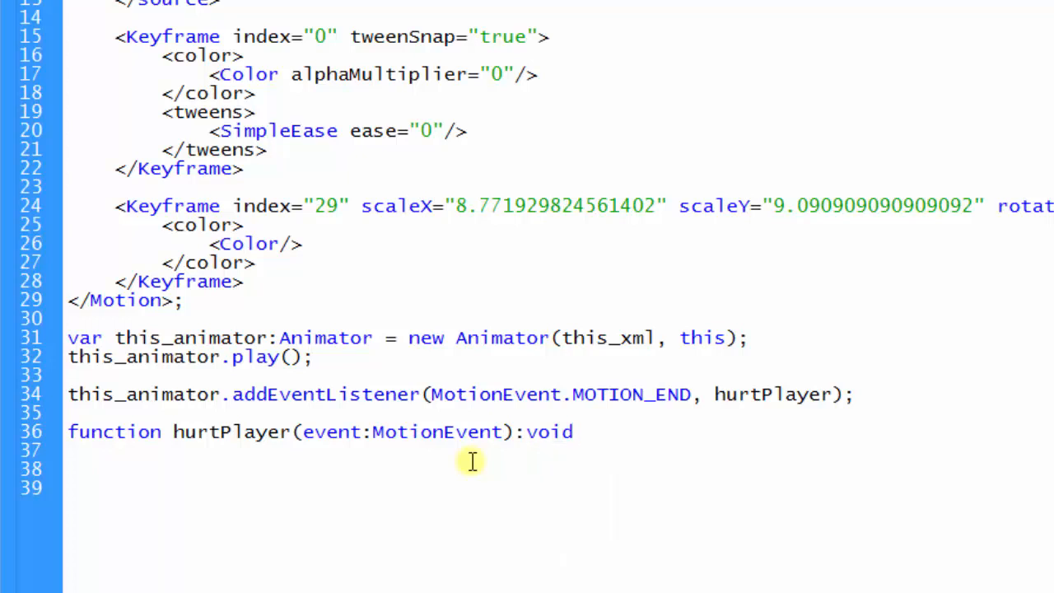
- Give the hurtPlayer function a braced body containing the statement this.parent.removeChild(this);
type("{")
key("BackSpace")
key("Return")
type("{")
key("Return")
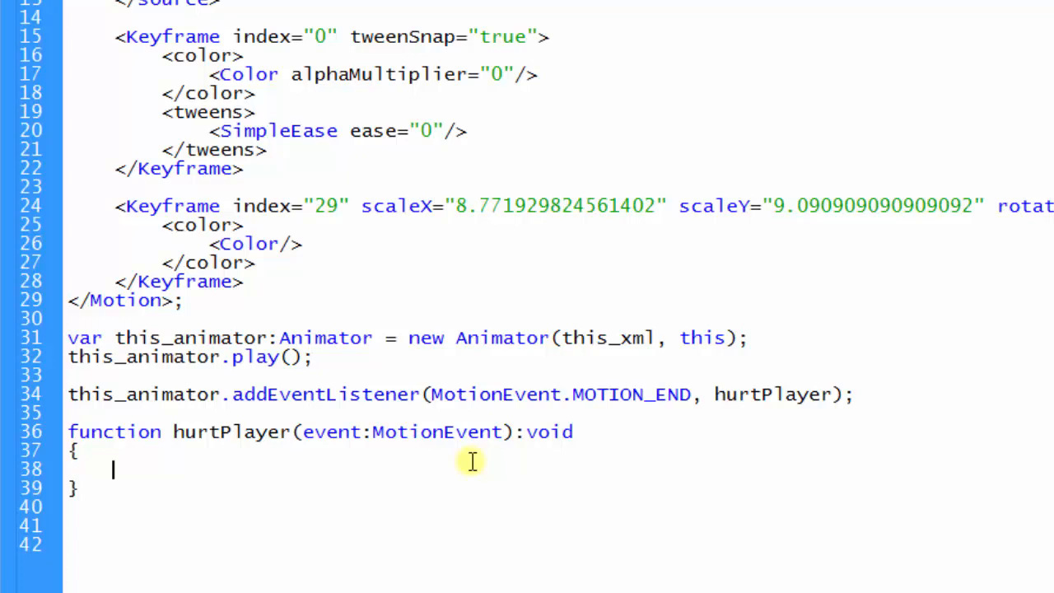
type("this.parent")
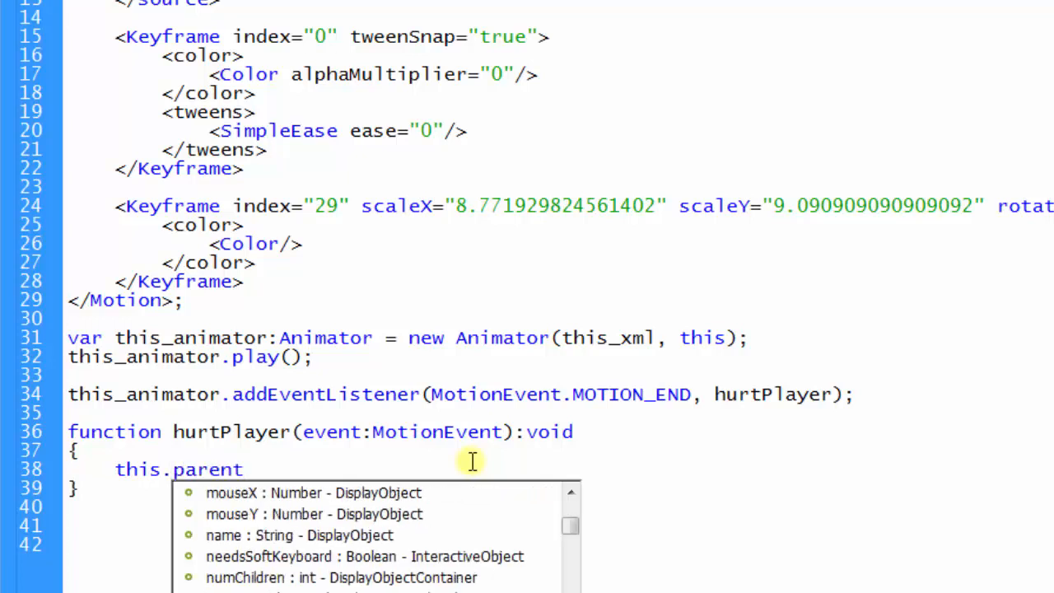
type(".")
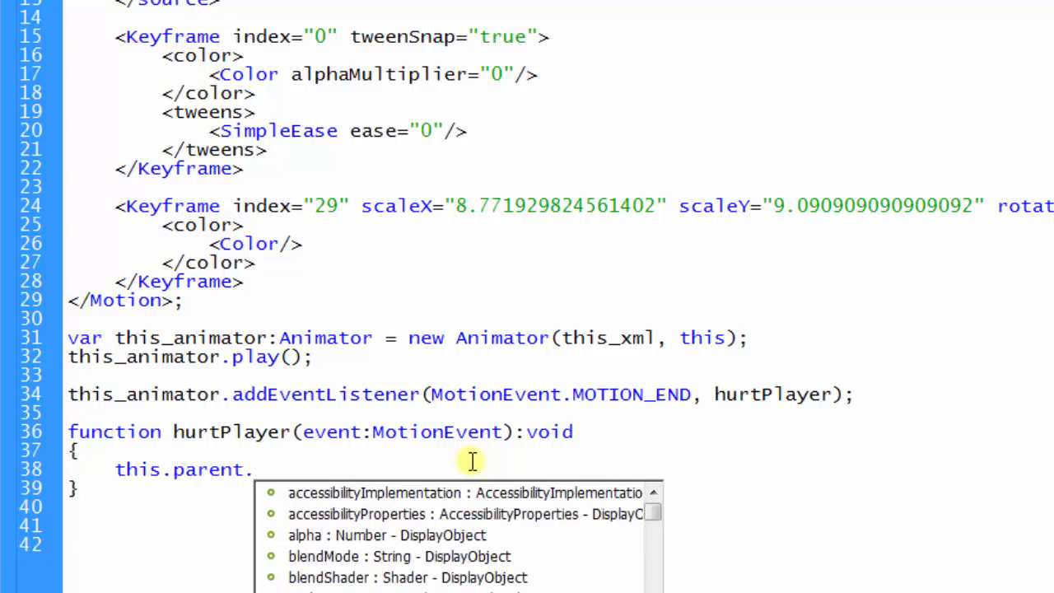
type("remov")
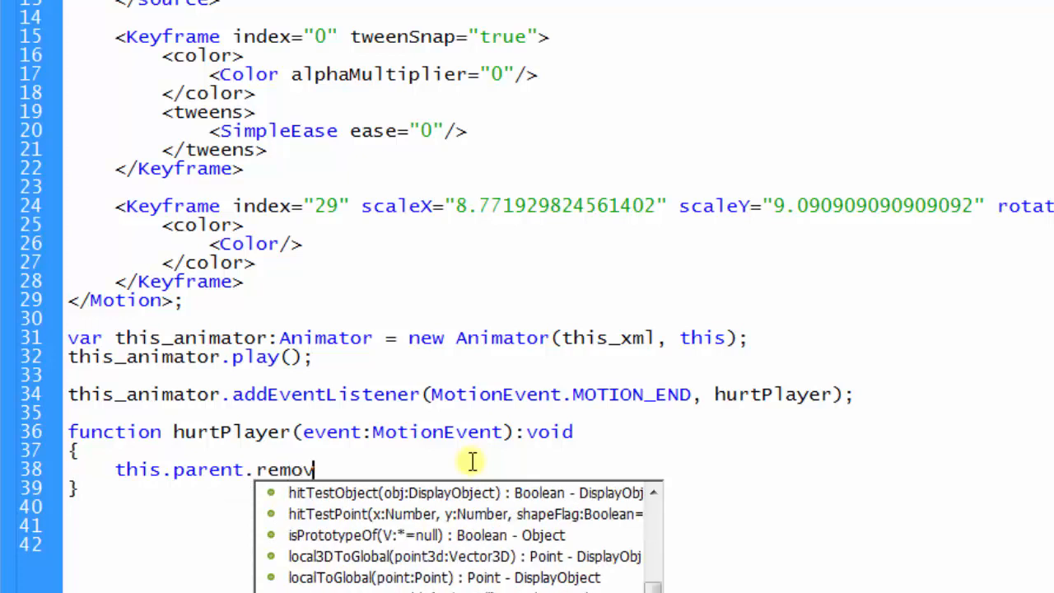
type("eChild(")
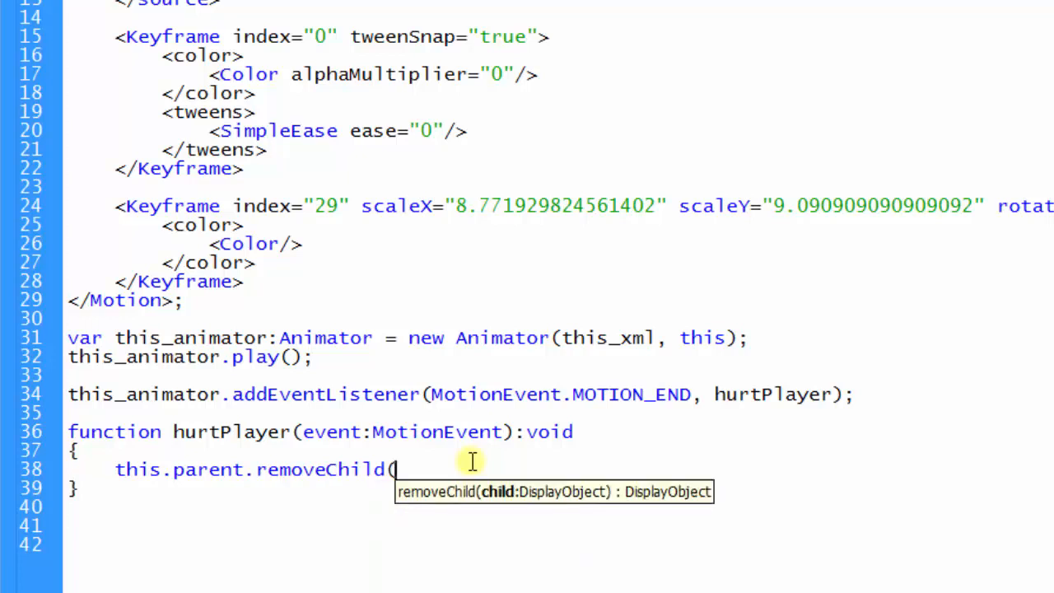
type("this)")
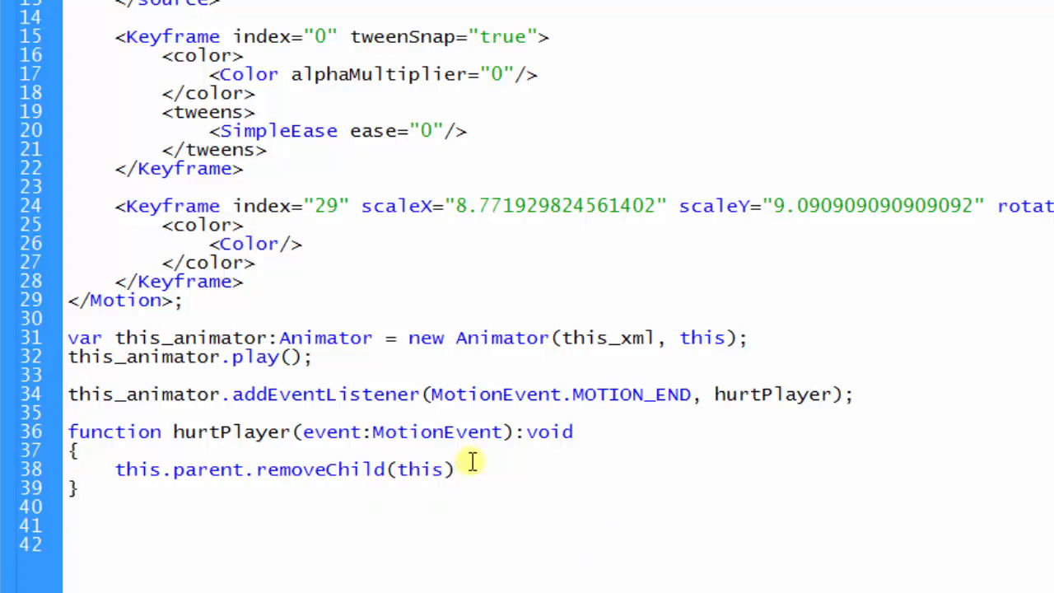
type(";")
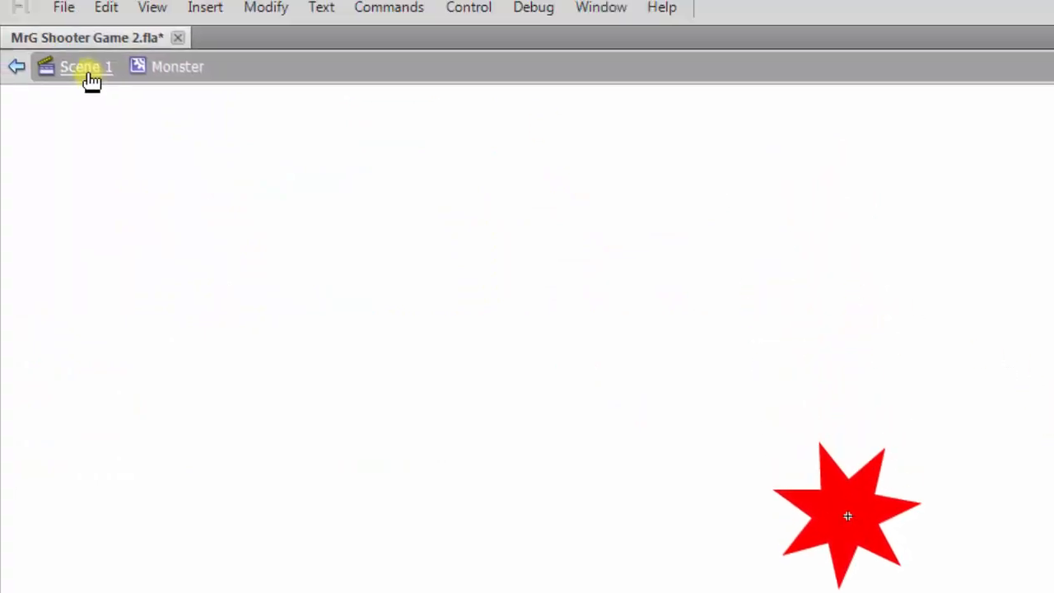
- Return to Scene 1 and place a Monster instance near the middle of the stage on a new layer above BG
left_click(89, 73)
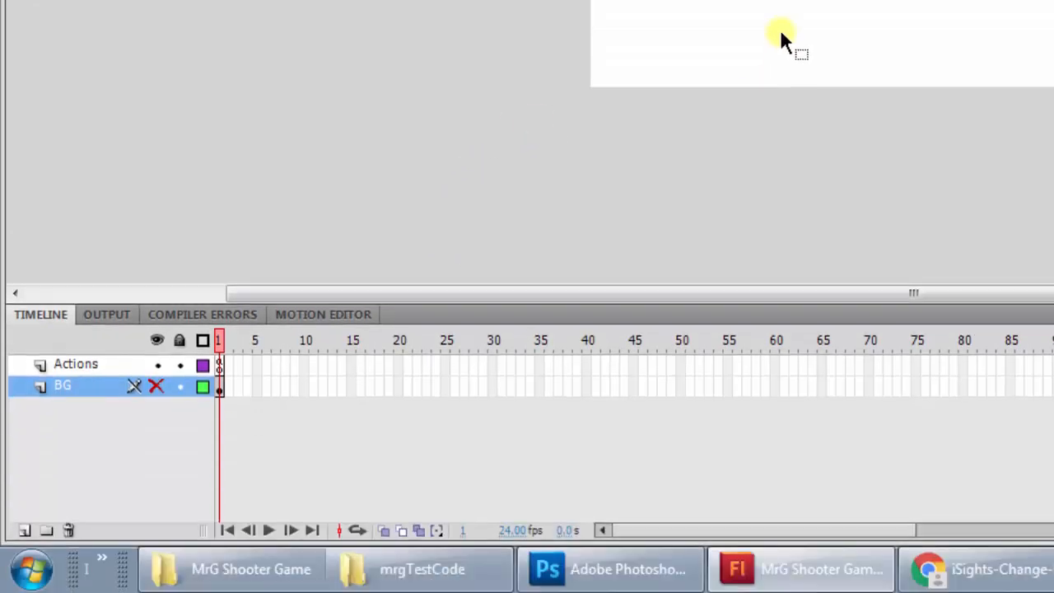
left_click(70, 530)
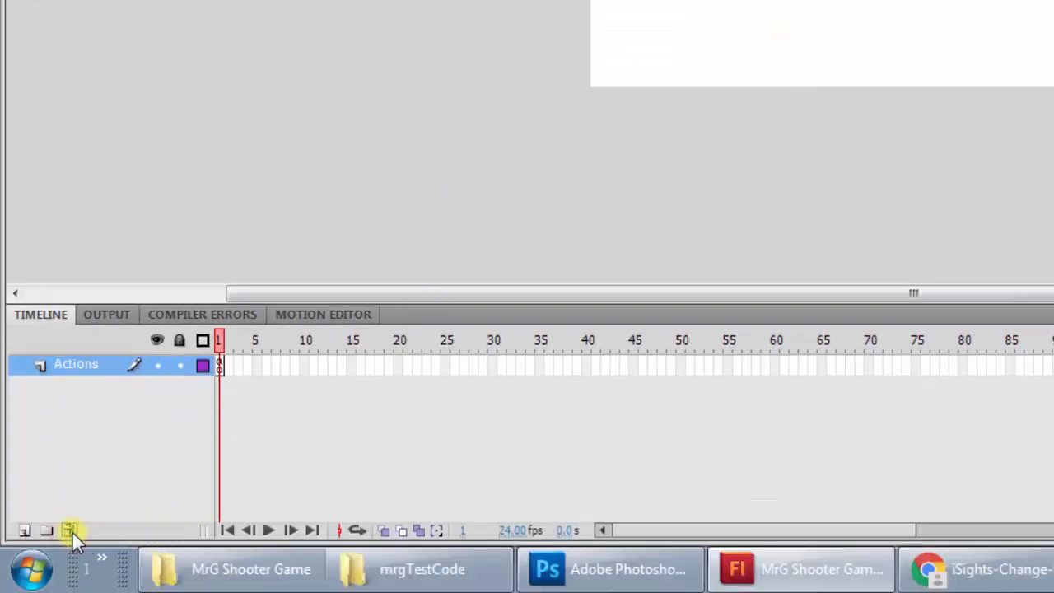
key("ctrl+z")
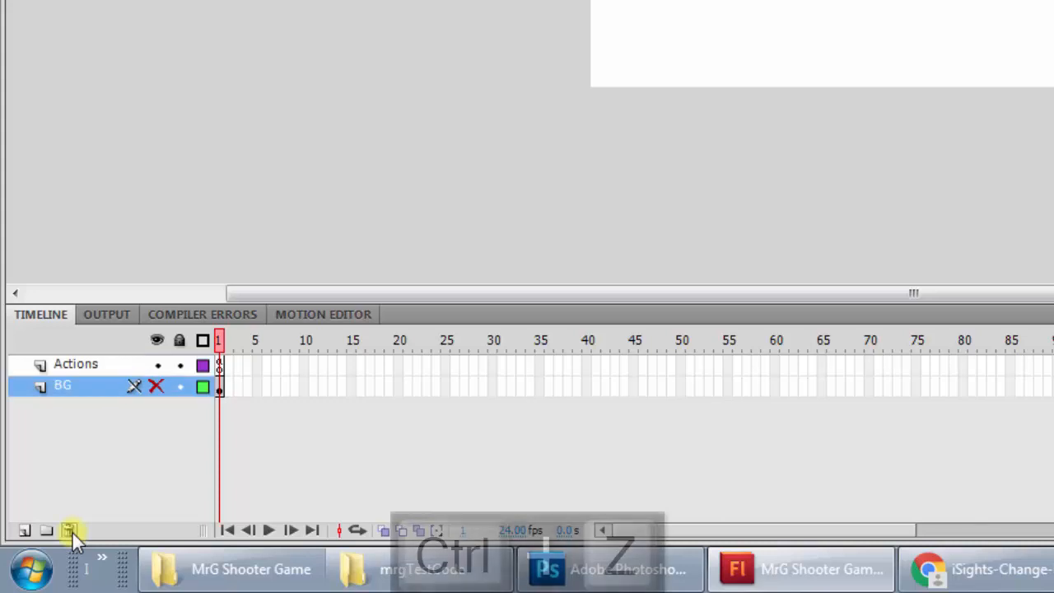
left_click(22, 532)
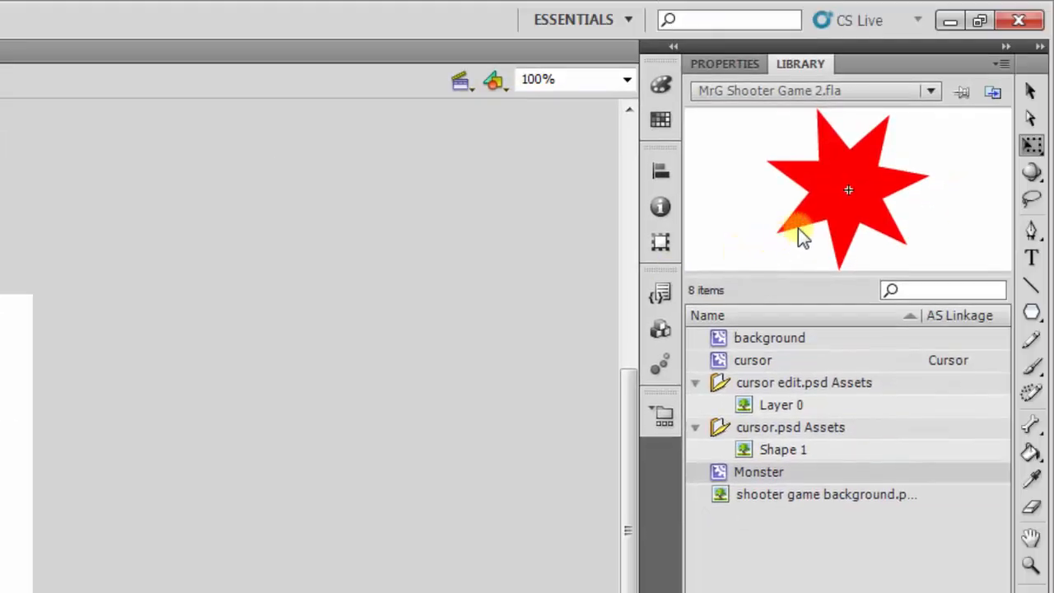
left_click_drag(804, 234, 0, 535)
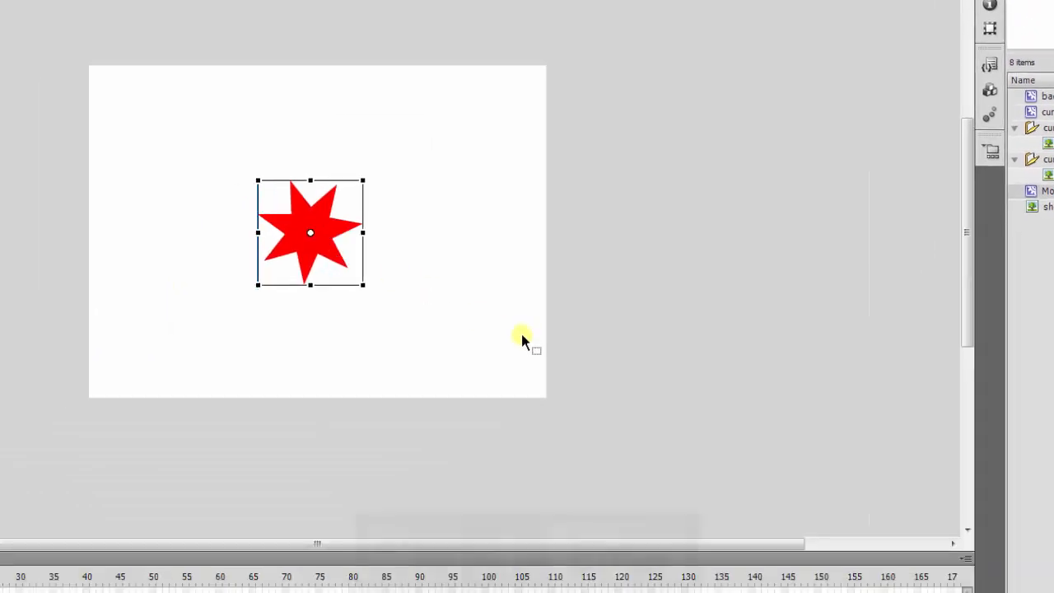
- Test the movie, close the preview and save the document
key("ctrl+Return")
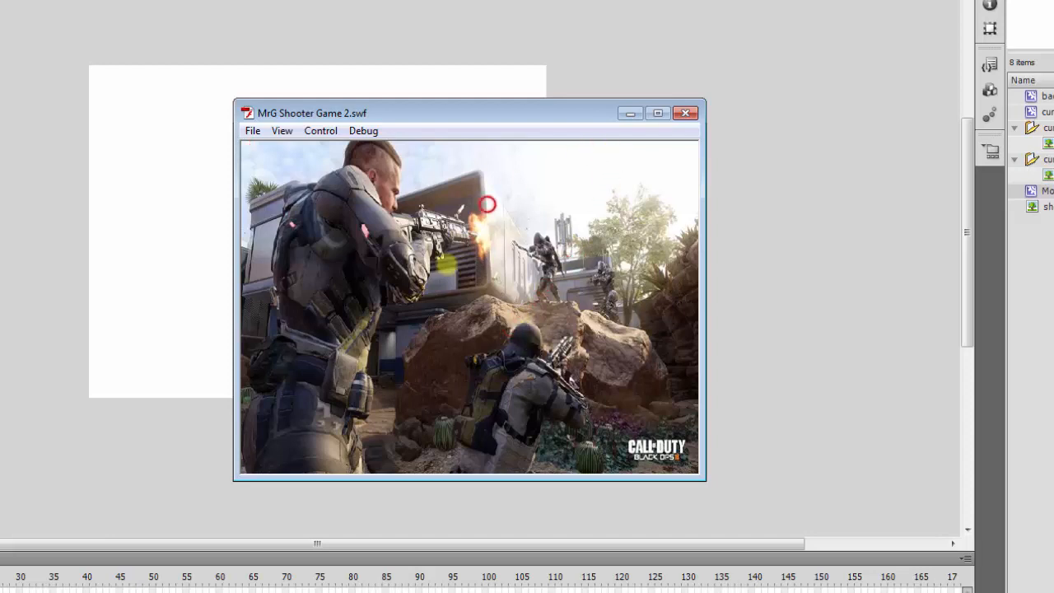
left_click(688, 115)
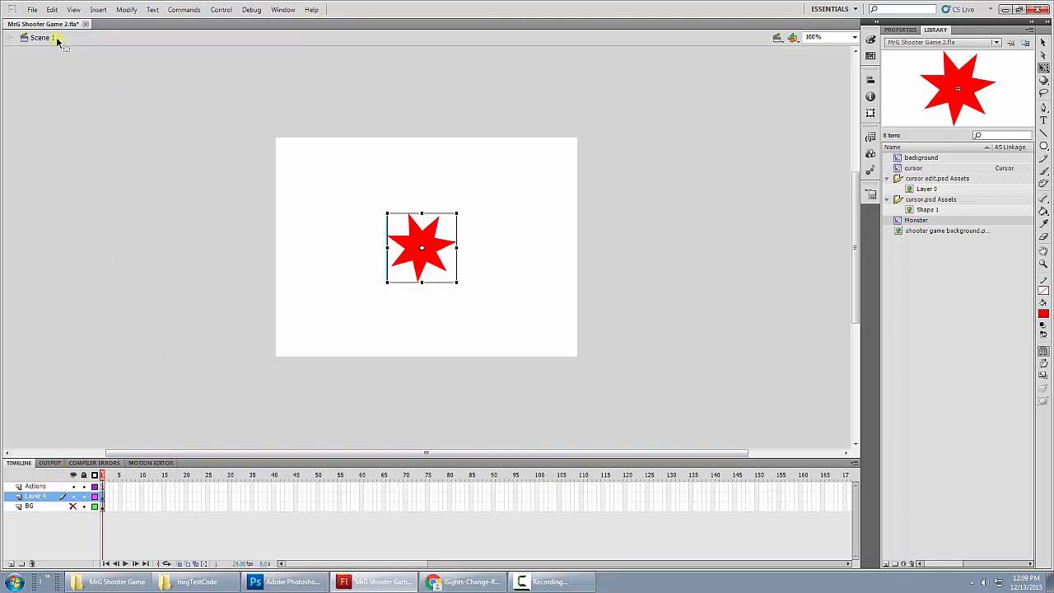
left_click(32, 10)
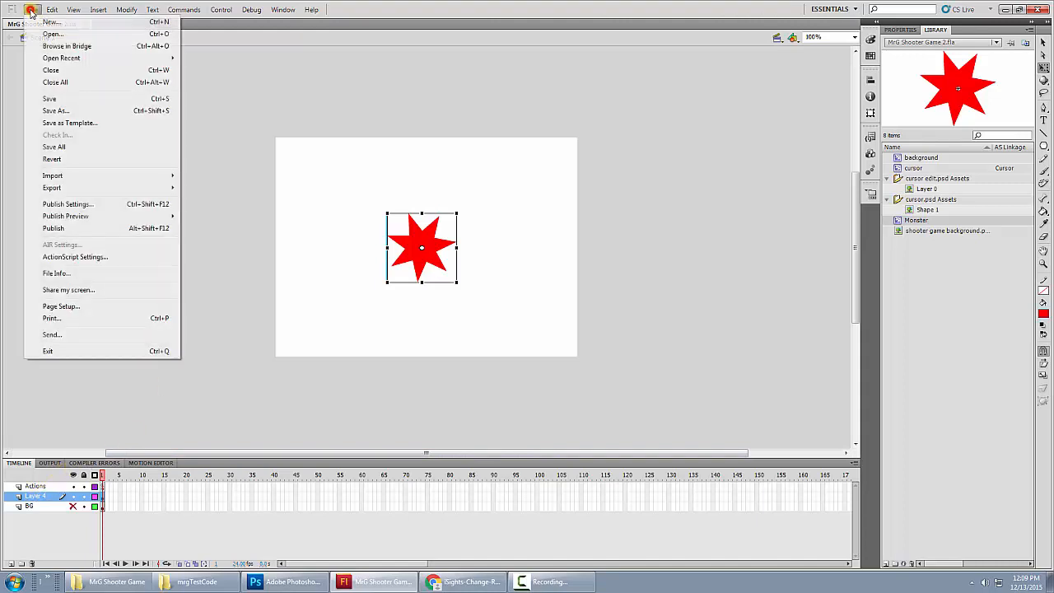
left_click(50, 99)
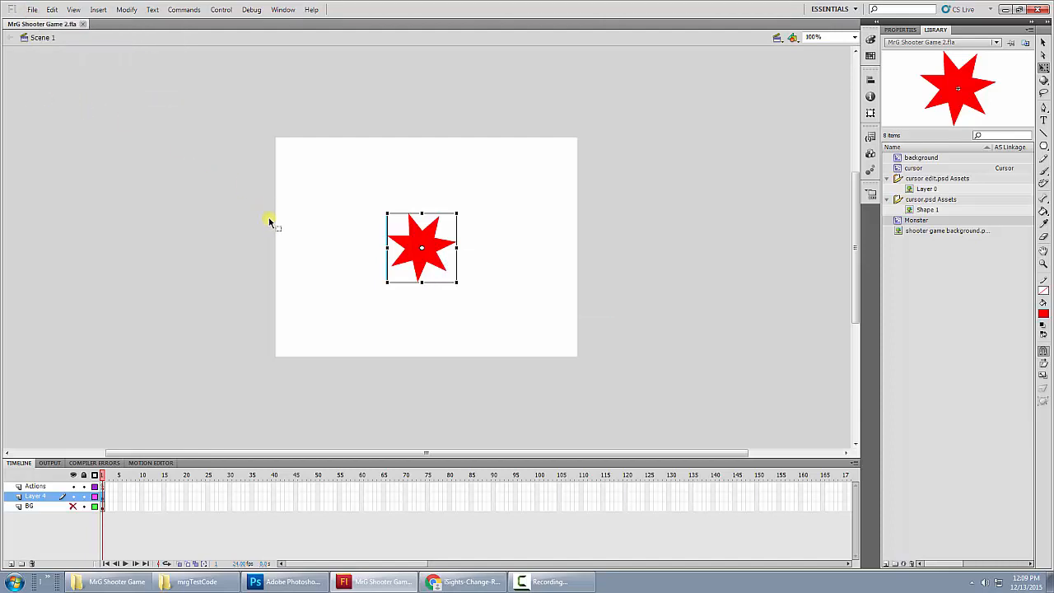